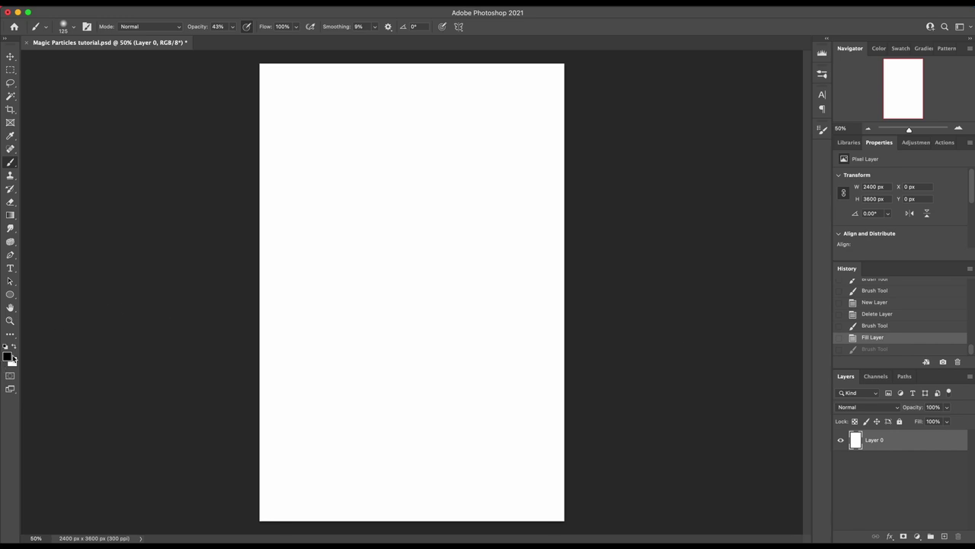
# Pick a very dark bluish grey (#34363b) and fill Layer 0 with it, replacing the white.
pyautogui.hotkey('ctrl', 'alt', 'i')
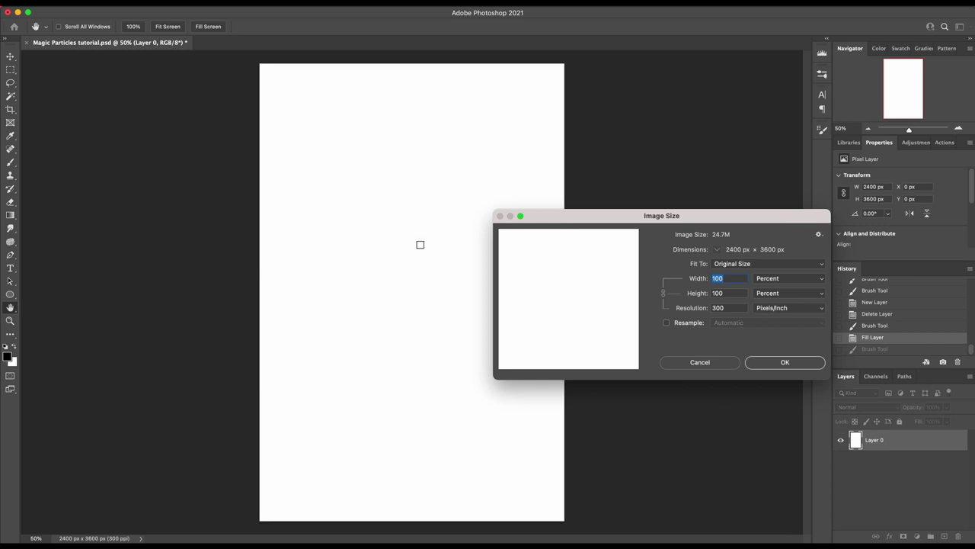
pyautogui.click(699, 362)
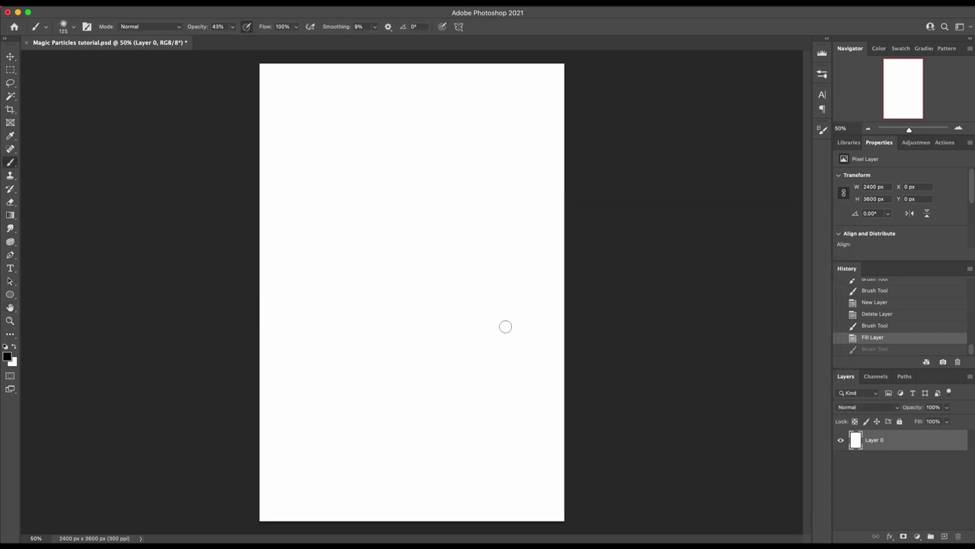
pyautogui.click(8, 357)
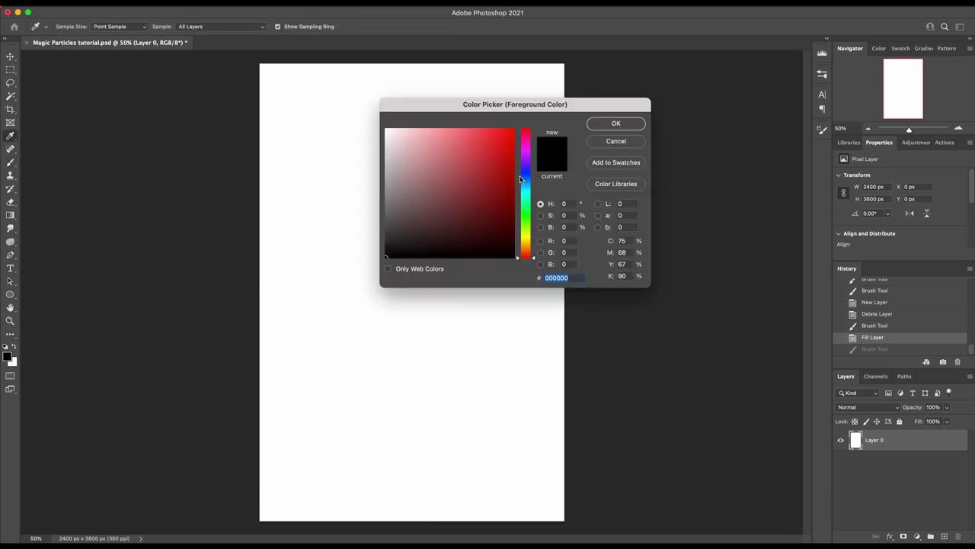
pyautogui.click(524, 179)
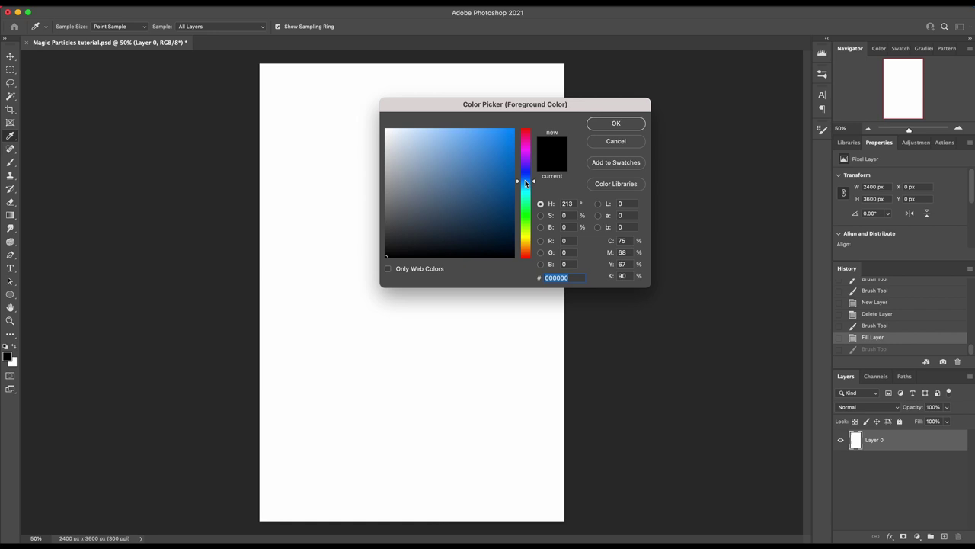
pyautogui.click(398, 227)
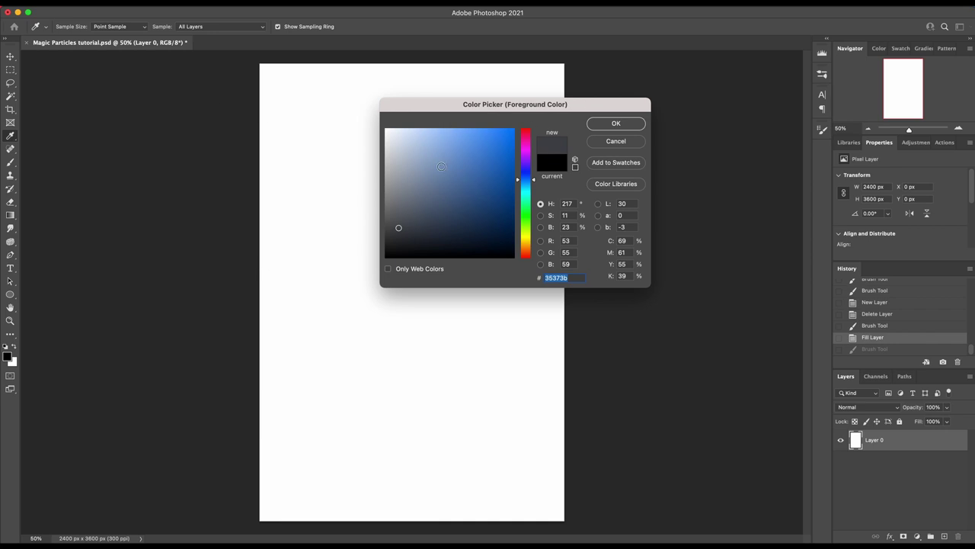
pyautogui.moveTo(393, 229); pyautogui.dragTo(402, 228)
pyautogui.click(639, 123)
pyautogui.press('b')
pyautogui.press('x')
pyautogui.press('super+BackSpace')
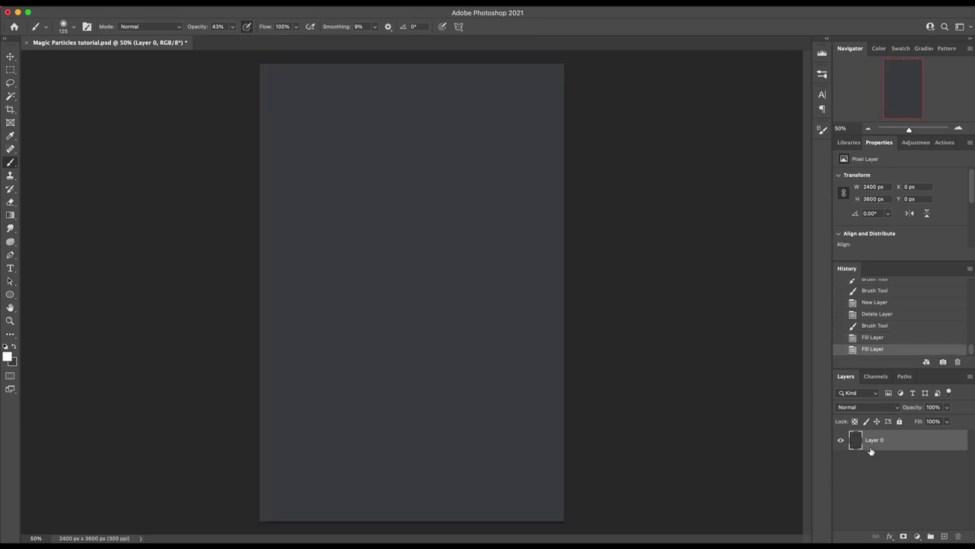
# Create a new layer named 'Magic Base' and adjust the brush opacity and size.
pyautogui.press('super+shift+n')
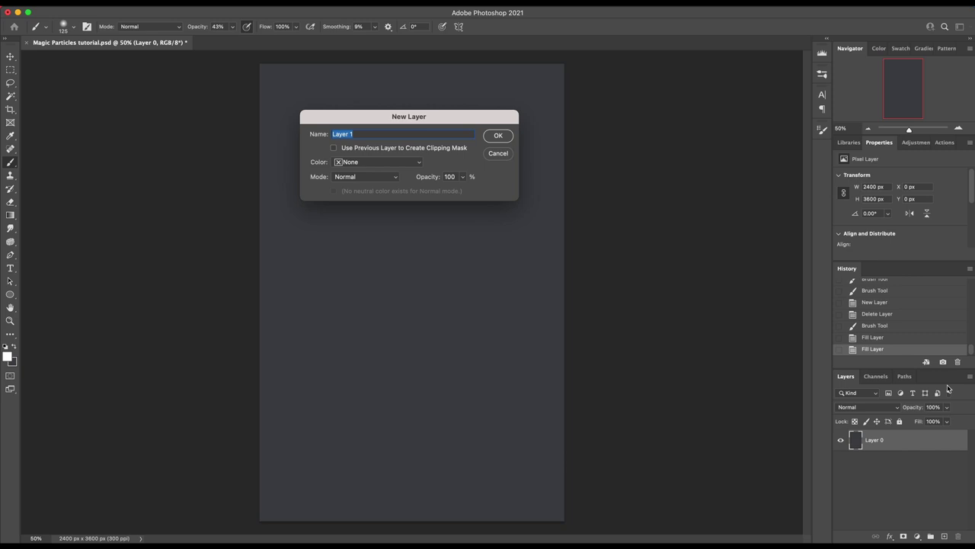
pyautogui.write('Magic Ba')
pyautogui.write('se')
pyautogui.press('Return')
pyautogui.click(232, 26)
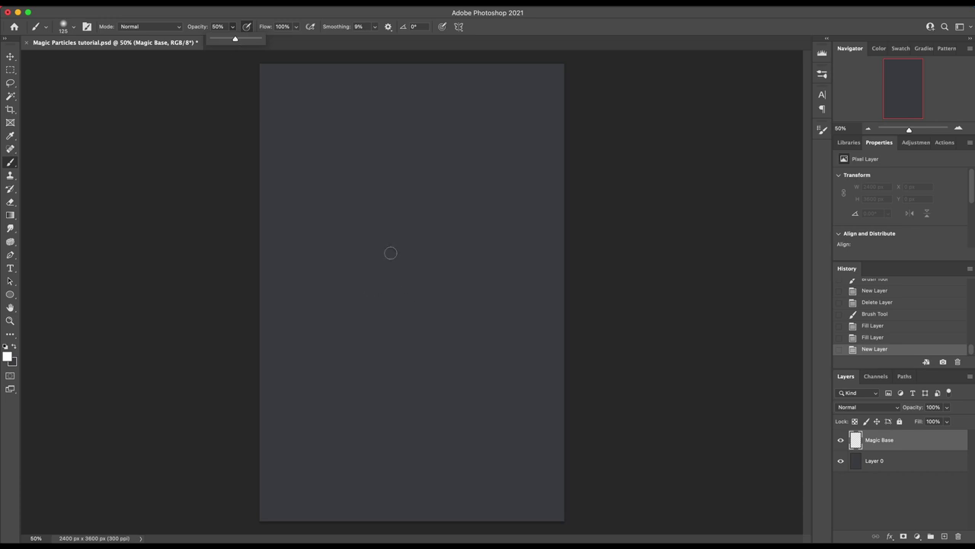
pyautogui.press(']')
pyautogui.press(']')
pyautogui.press(']')
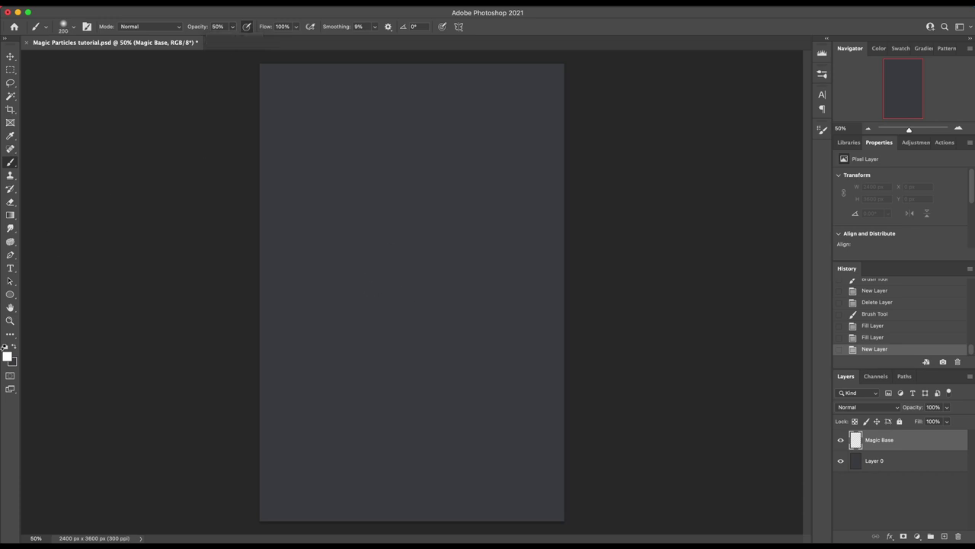
# Set a blue foreground colour, test-paint a blob, then clear the layer.
pyautogui.click(11, 358)
pyautogui.click(510, 175)
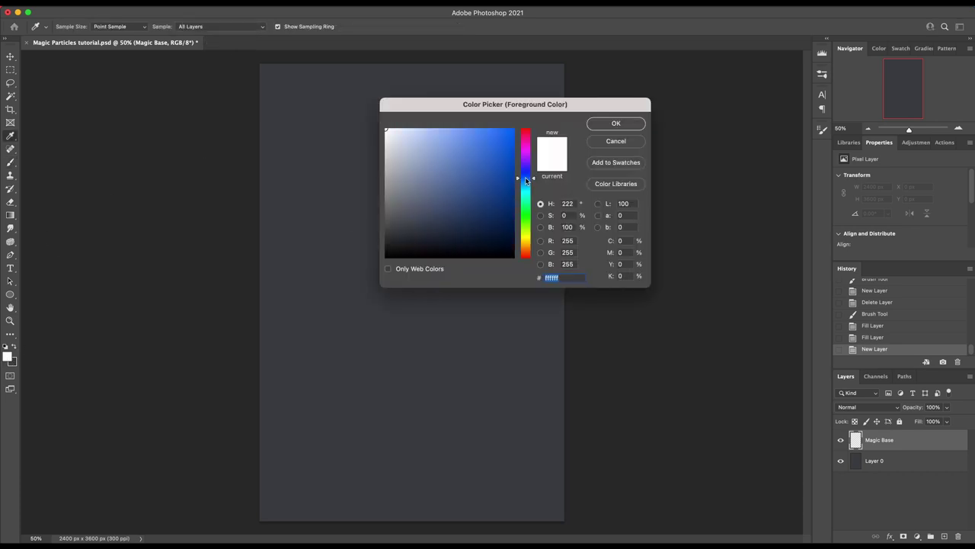
pyautogui.press('Return')
pyautogui.moveTo(397, 318)
pyautogui.mouseDown()
pyautogui.moveTo(429, 236)
pyautogui.moveTo(413, 279)
pyautogui.moveTo(408, 260)
pyautogui.moveTo(413, 285)
pyautogui.moveTo(463, 299)
pyautogui.moveTo(364, 259)
pyautogui.moveTo(387, 286)
pyautogui.mouseUp()
pyautogui.hotkey('ctrl', 'a')
pyautogui.press('Delete')
# Fill the flame work path with blue at 60% opacity and 4px feather.
pyautogui.click(905, 375)
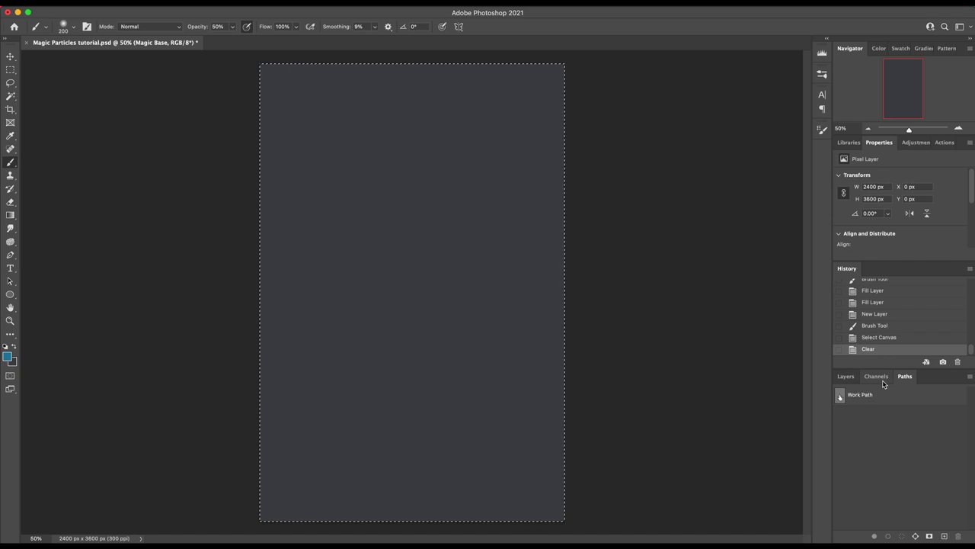
pyautogui.click(879, 395)
pyautogui.click(846, 375)
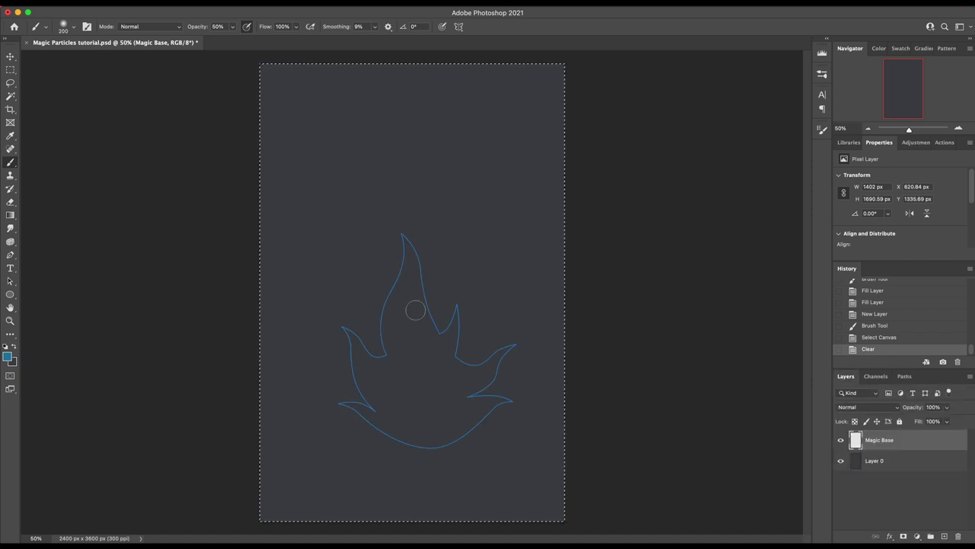
pyautogui.press('p')
pyautogui.hotkey('ctrl', 'd')
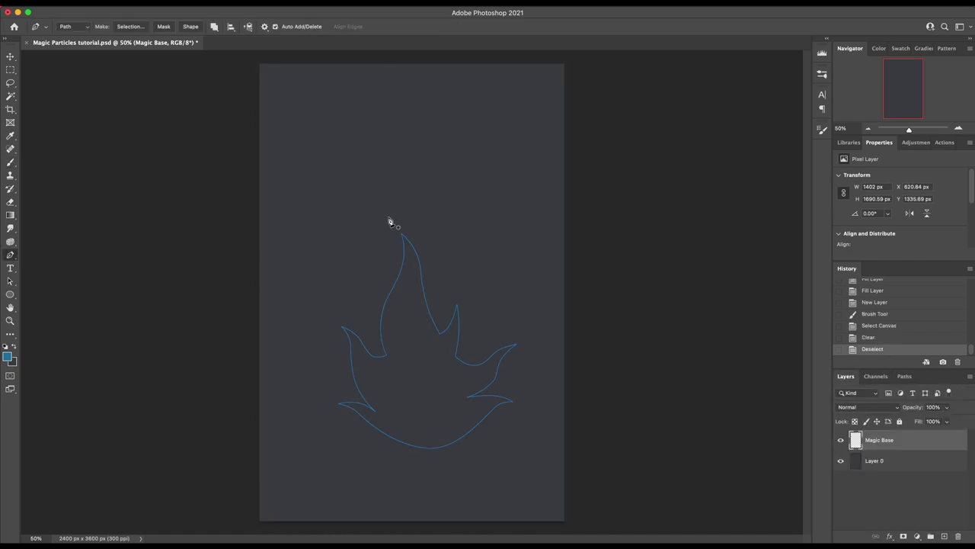
pyautogui.rightClick(456, 209)
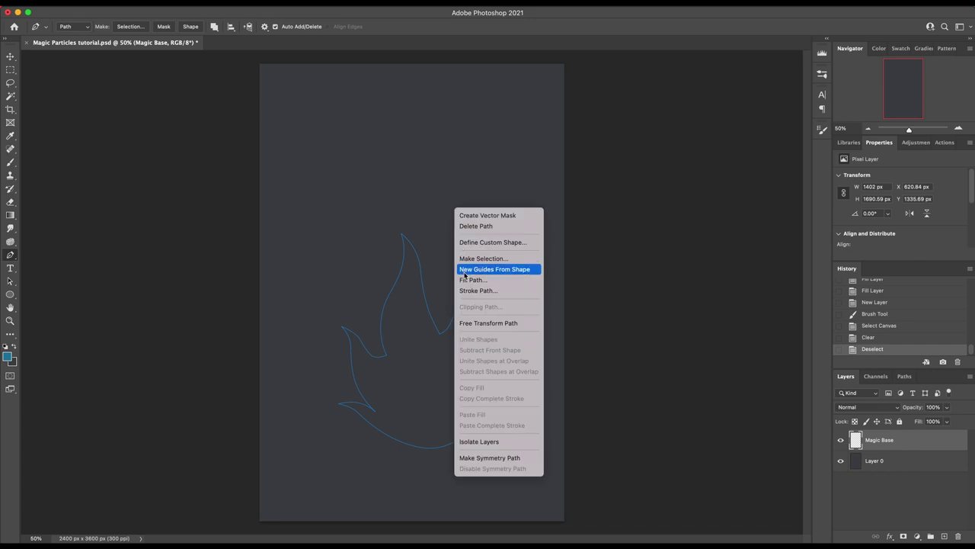
pyautogui.click(470, 284)
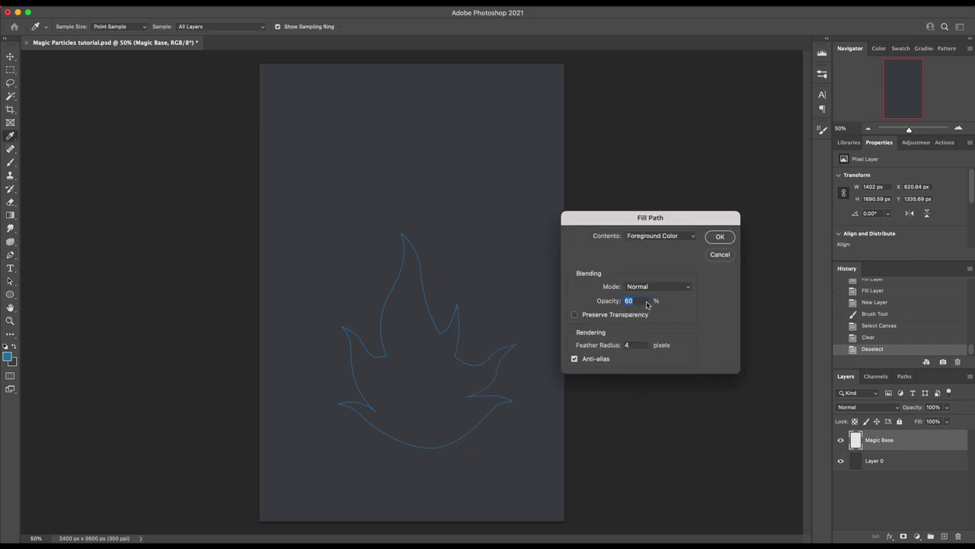
pyautogui.click(718, 238)
pyautogui.press('b')
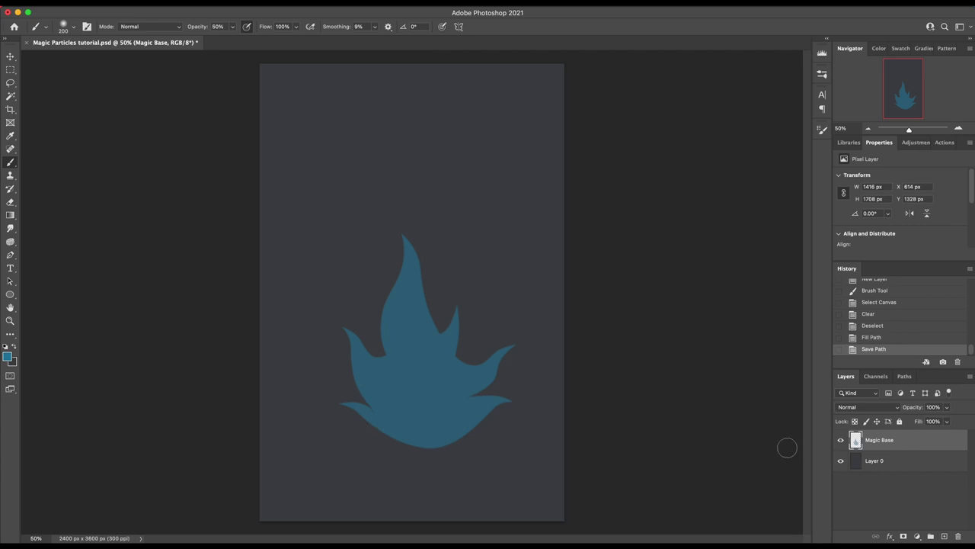
# Create a 'Magic Base Glow' layer set to Color Dodge blend mode.
pyautogui.hotkey('ctrl', 'shift', 'n')
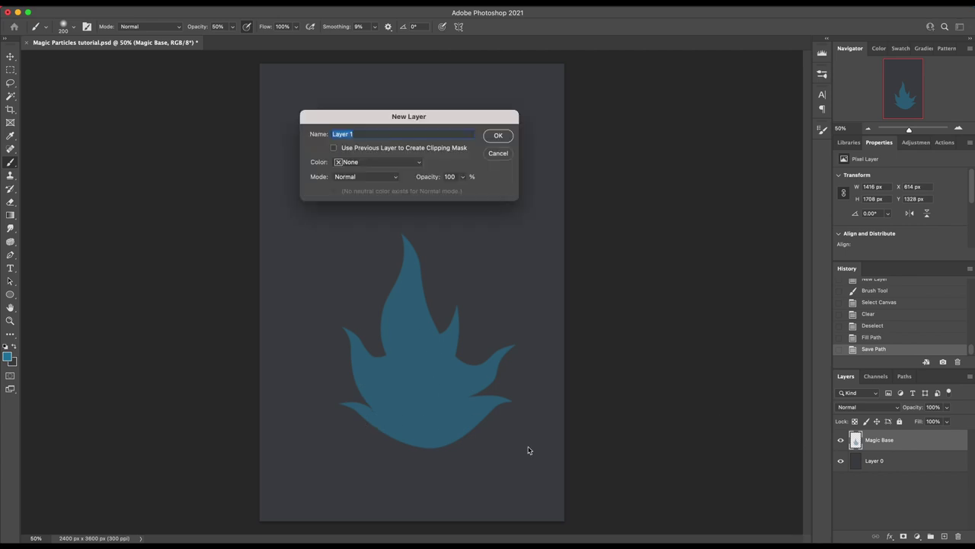
pyautogui.write('M')
pyautogui.write('ow')
pyautogui.press('Return')
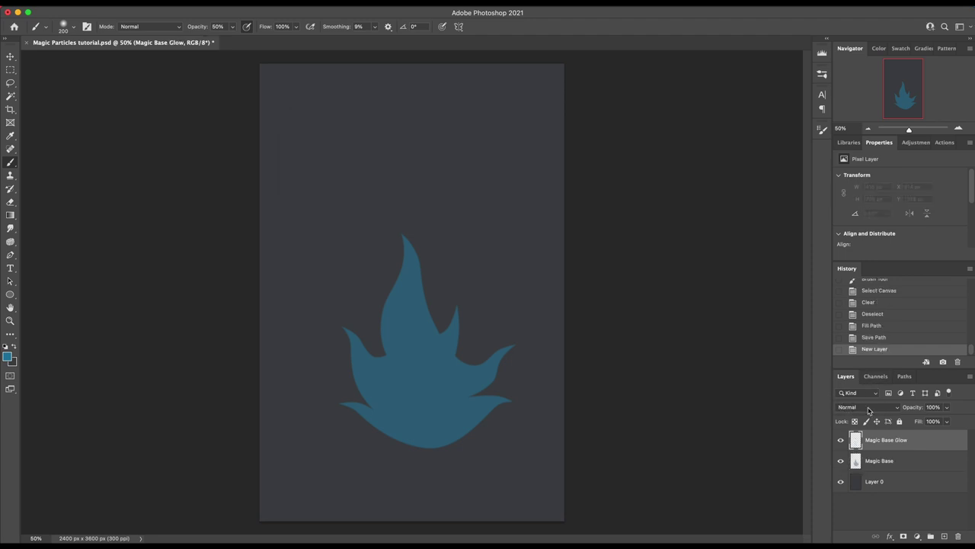
pyautogui.click(888, 412)
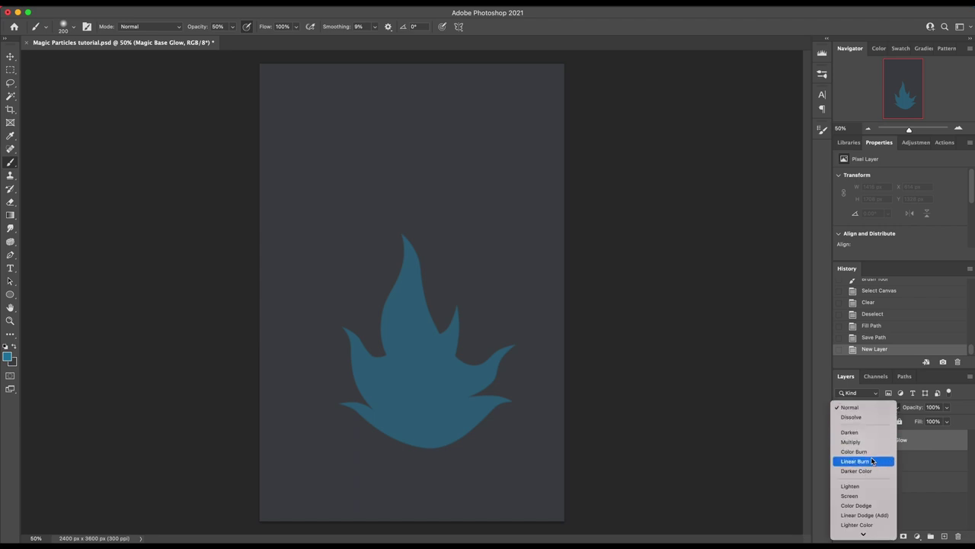
pyautogui.click(855, 505)
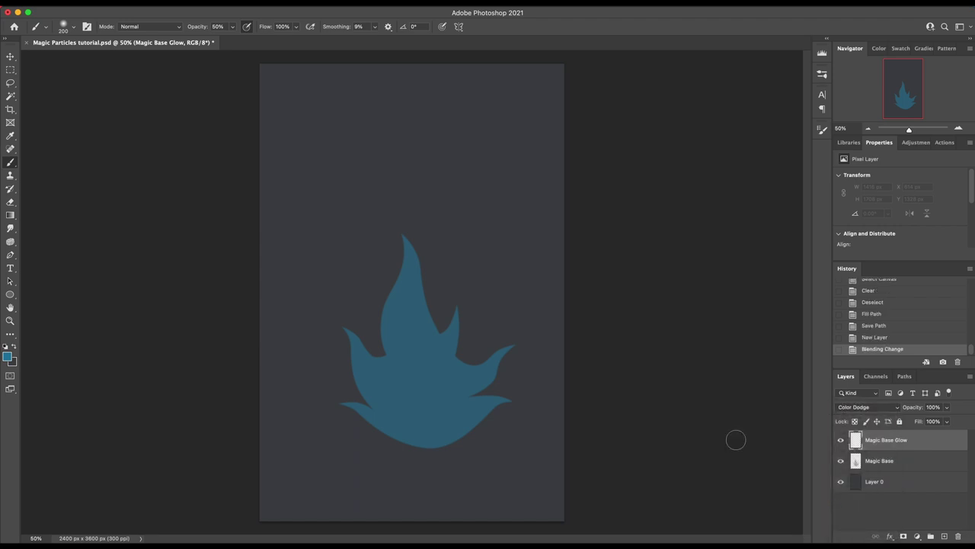
# Paint a soft blue glow over the flame with a large pressure-opacity brush.
pyautogui.click(246, 27)
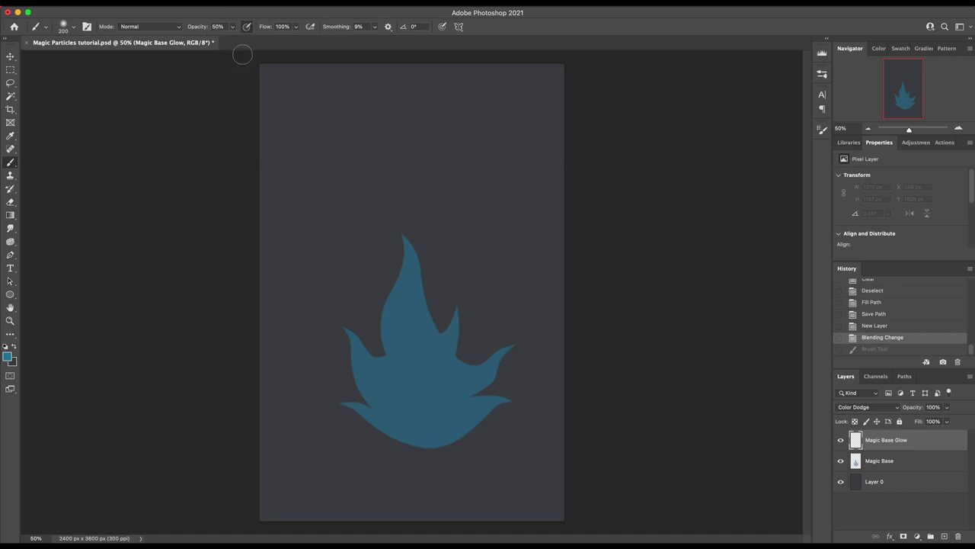
pyautogui.press(']')
pyautogui.press(']')
pyautogui.press(']')
pyautogui.moveTo(399, 344)
pyautogui.mouseDown()
pyautogui.moveTo(403, 332)
pyautogui.moveTo(488, 351)
pyautogui.moveTo(397, 381)
pyautogui.moveTo(348, 338)
pyautogui.moveTo(359, 409)
pyautogui.moveTo(468, 413)
pyautogui.mouseUp()
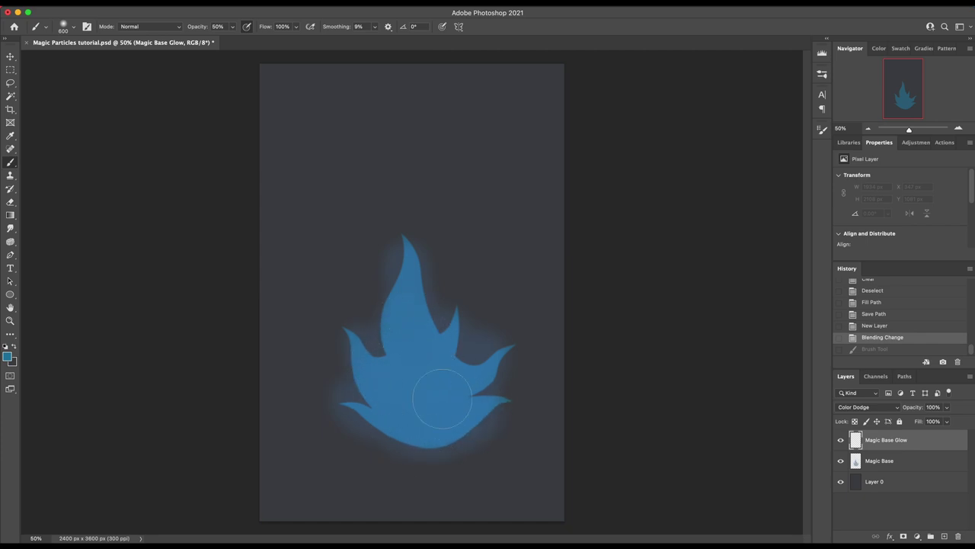
pyautogui.hotkey('ctrl', 'shift', 'z')
pyautogui.moveTo(419, 398)
pyautogui.mouseDown()
pyautogui.moveTo(373, 396)
pyautogui.moveTo(415, 320)
pyautogui.moveTo(451, 377)
pyautogui.moveTo(429, 409)
pyautogui.moveTo(467, 410)
pyautogui.mouseUp()
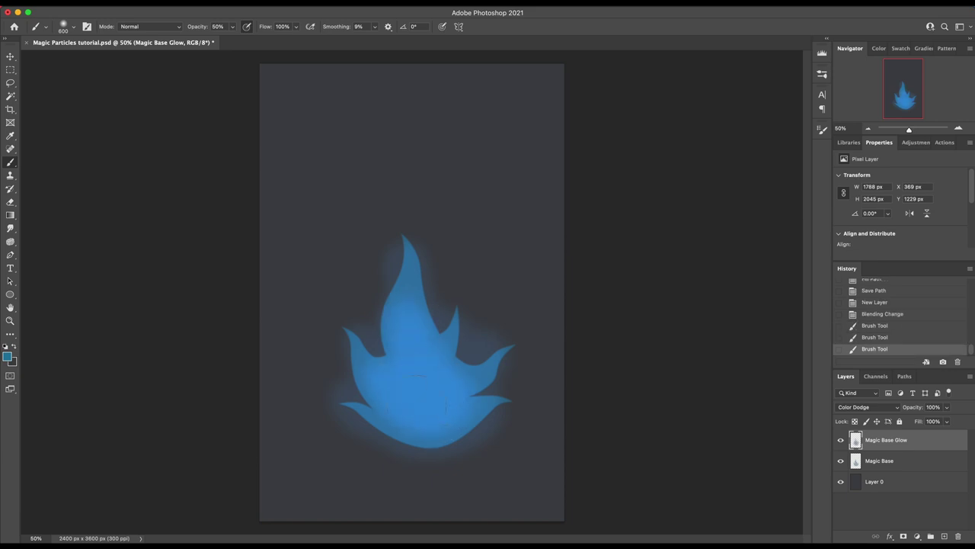
# Switch to lighter sky blue #69c4f8 and repaint the glow in the flame centre.
pyautogui.click(8, 356)
pyautogui.click(472, 153)
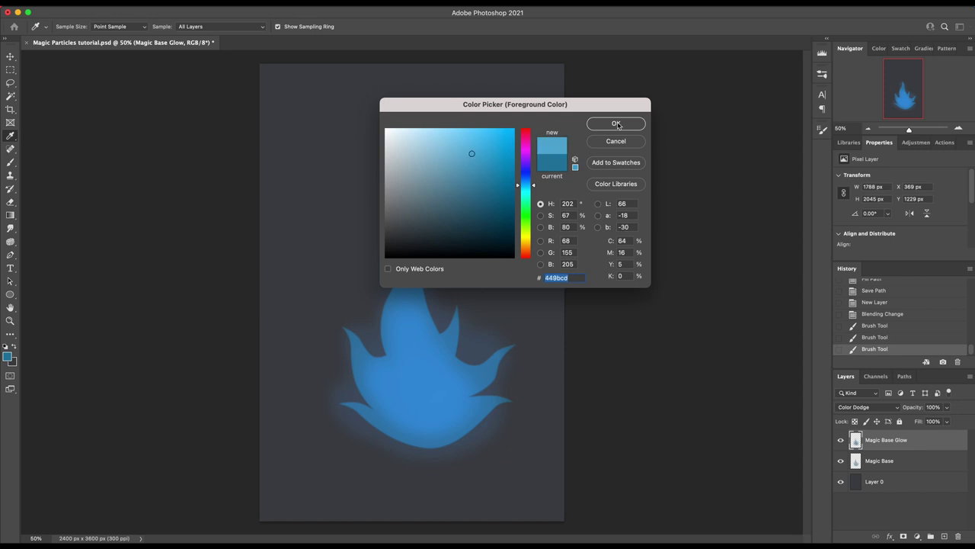
pyautogui.click(617, 123)
pyautogui.hotkey('ctrl', 'z')
pyautogui.hotkey('ctrl', 'z')
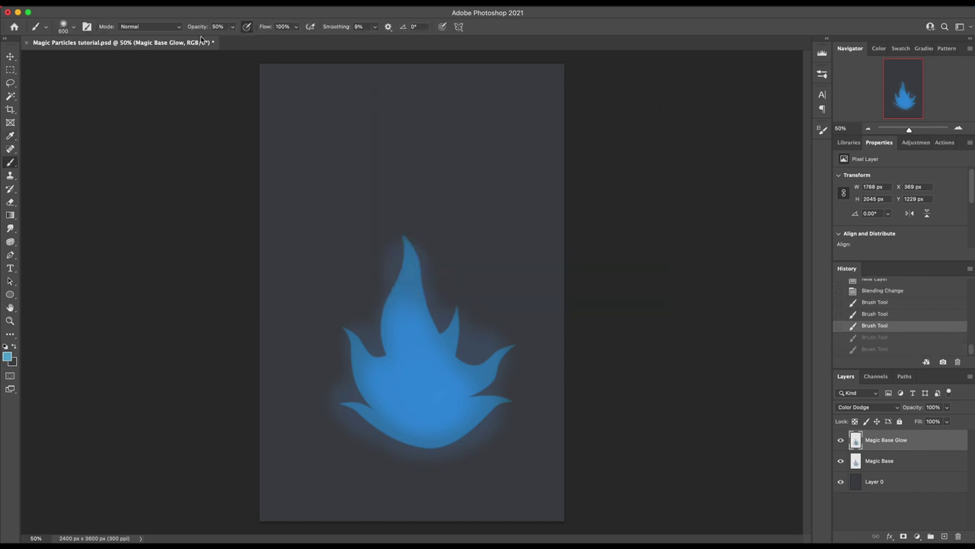
pyautogui.moveTo(417, 385)
pyautogui.mouseDown()
pyautogui.moveTo(417, 358)
pyautogui.moveTo(414, 401)
pyautogui.moveTo(457, 377)
pyautogui.moveTo(415, 411)
pyautogui.mouseUp()
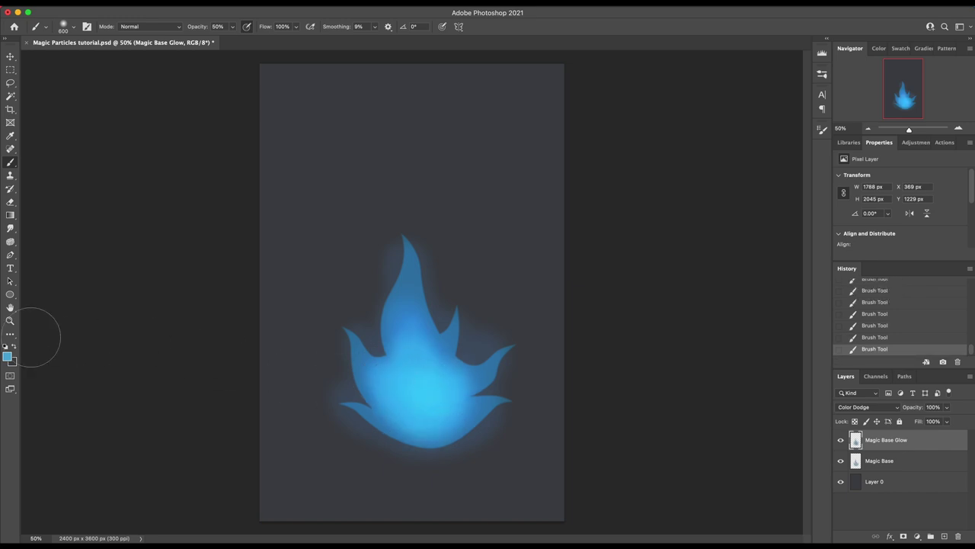
# Re-pick a lighter blue and paint a brighter glowing core upward and in the lower centre.
pyautogui.click(7, 356)
pyautogui.click(459, 132)
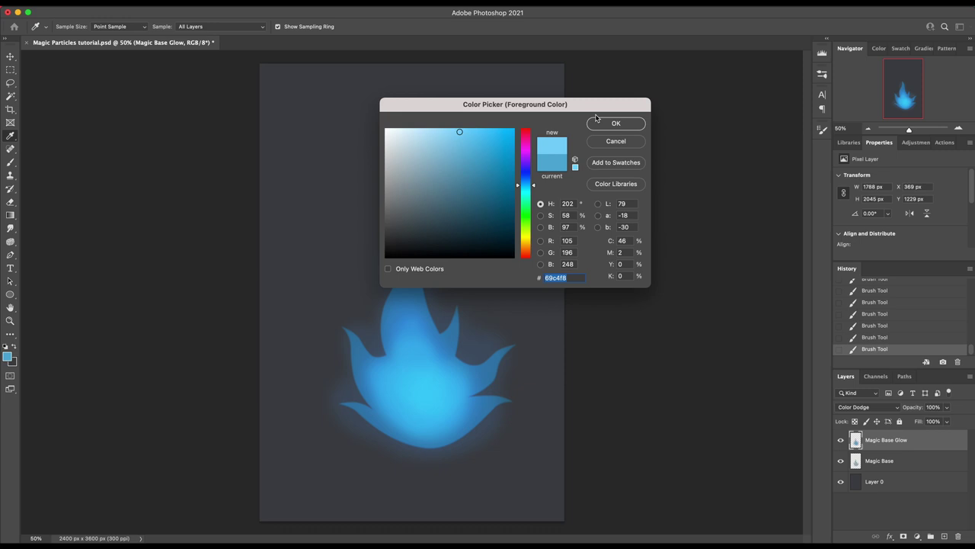
pyautogui.click(615, 123)
pyautogui.moveTo(427, 392)
pyautogui.mouseDown()
pyautogui.moveTo(404, 379)
pyautogui.moveTo(411, 396)
pyautogui.mouseUp()
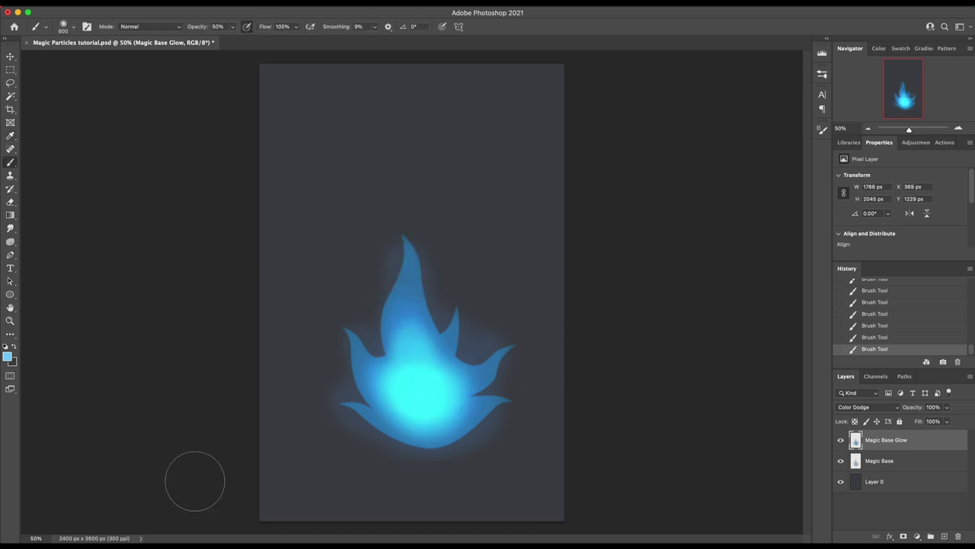
pyautogui.moveTo(413, 381); pyautogui.dragTo(411, 335)
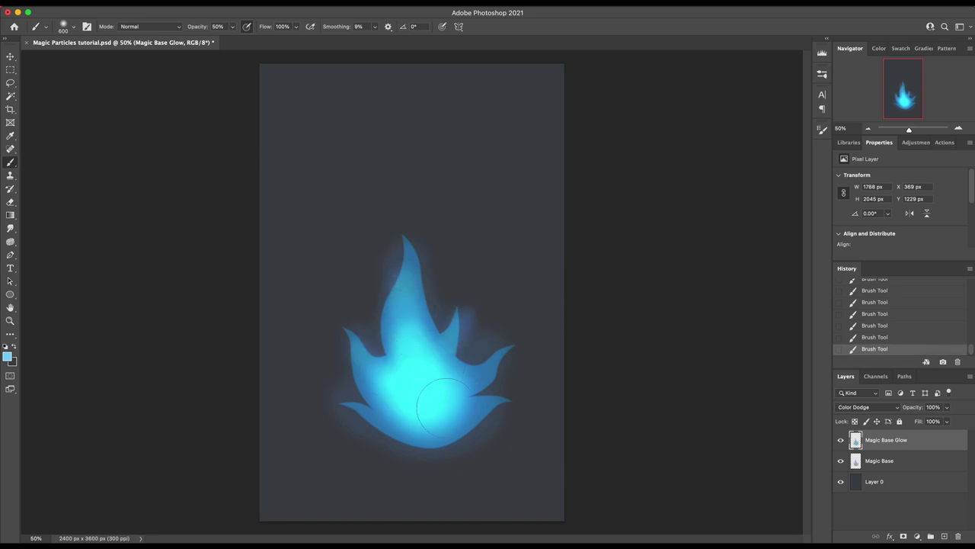
pyautogui.hotkey('ctrl', 'z')
pyautogui.moveTo(444, 355)
pyautogui.mouseDown()
pyautogui.moveTo(457, 381)
pyautogui.moveTo(426, 416)
pyautogui.mouseUp()
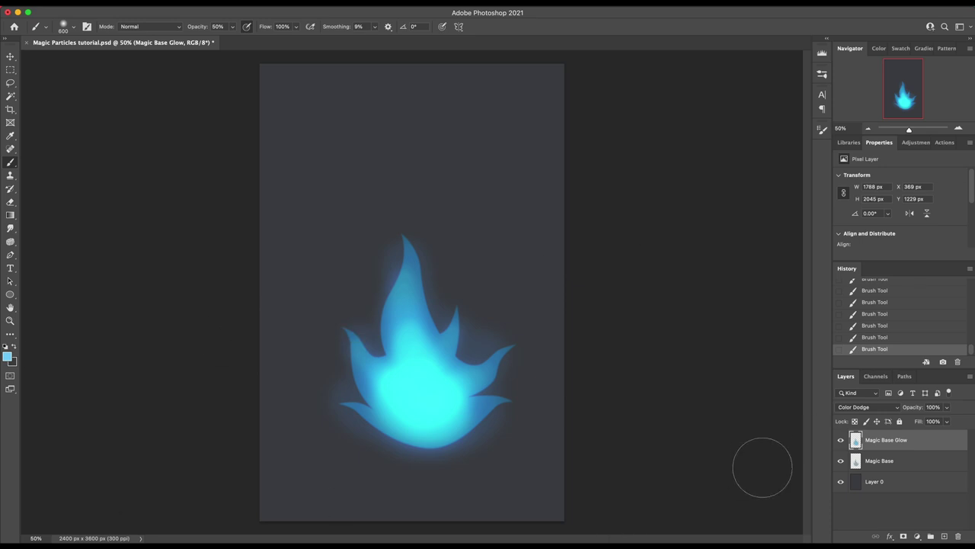
# Duplicate Magic Base with Cmd+J and move the copy beneath the original.
pyautogui.click(876, 463)
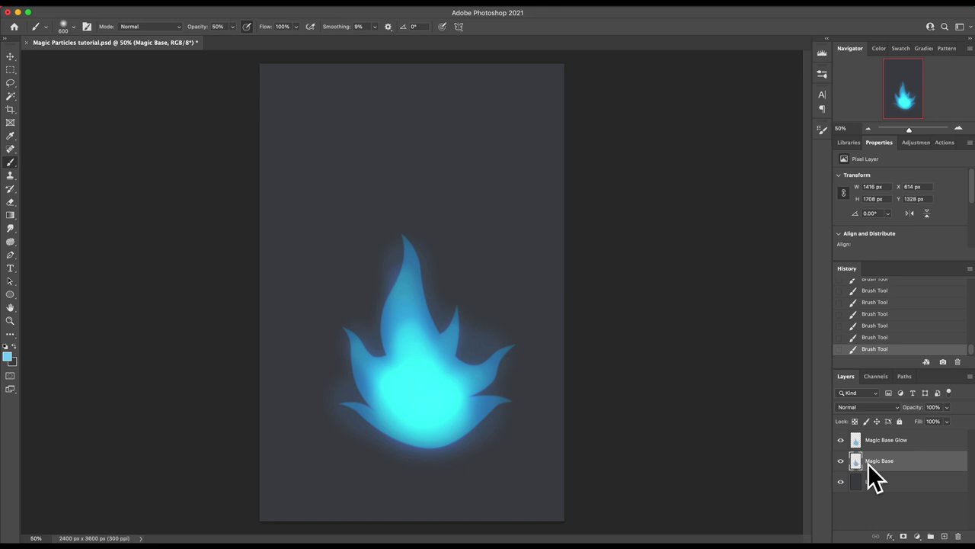
pyautogui.rightClick(888, 465)
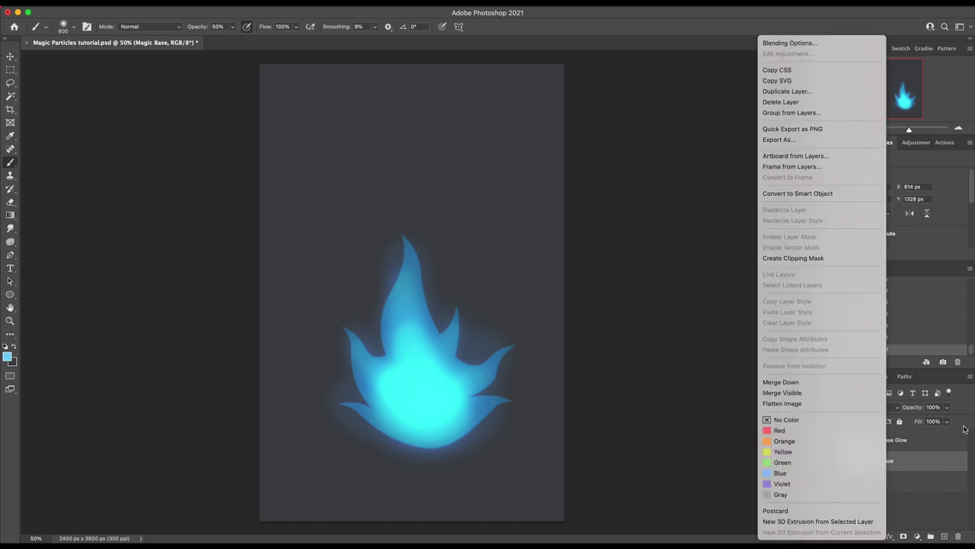
pyautogui.click(937, 457)
pyautogui.hotkey('ctrl', 'j')
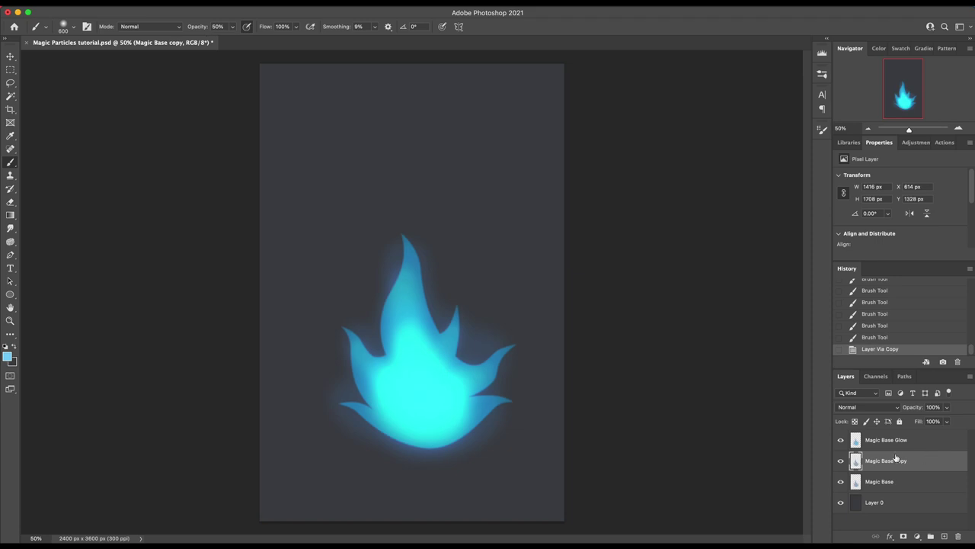
pyautogui.moveTo(887, 463); pyautogui.dragTo(882, 486)
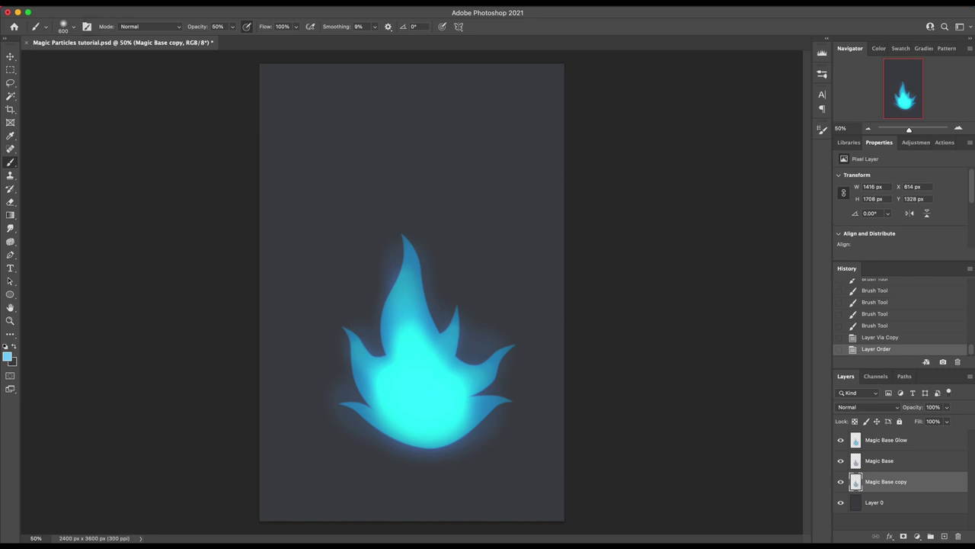
pyautogui.click(240, 2)
pyautogui.moveTo(241, 130)
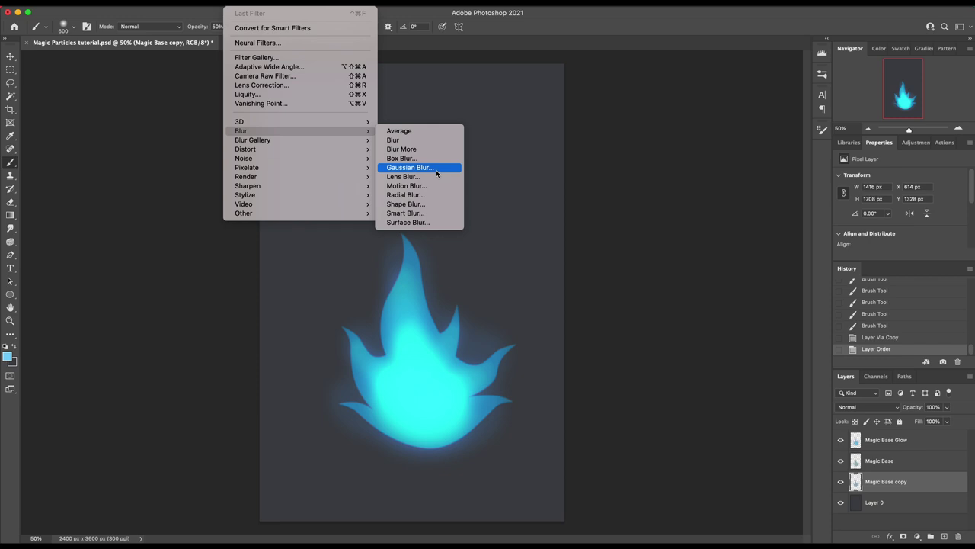
# Apply a Gaussian Blur of about 45.8 pixels to Magic Base copy.
pyautogui.click(436, 170)
pyautogui.moveTo(139, 309)
pyautogui.mouseDown()
pyautogui.moveTo(124, 308)
pyautogui.moveTo(137, 311)
pyautogui.mouseUp()
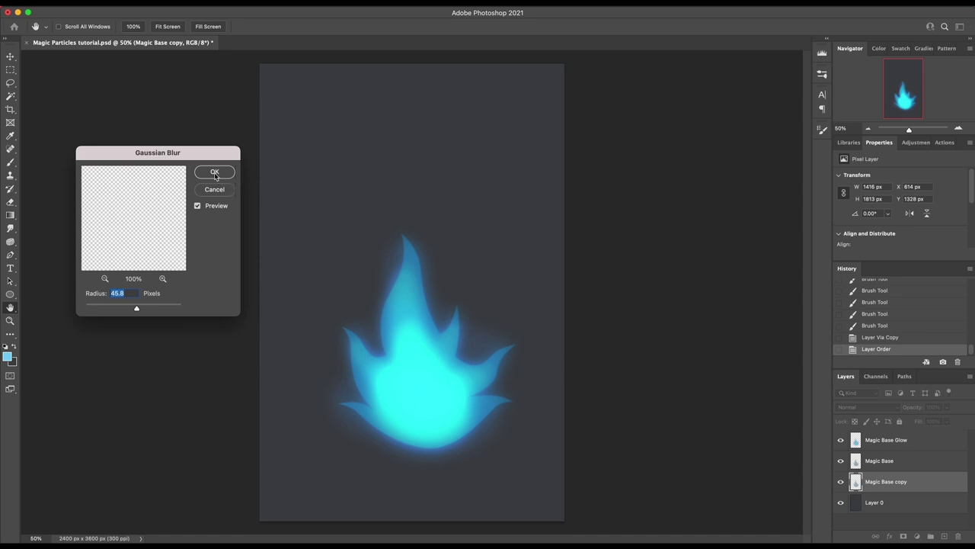
pyautogui.click(215, 172)
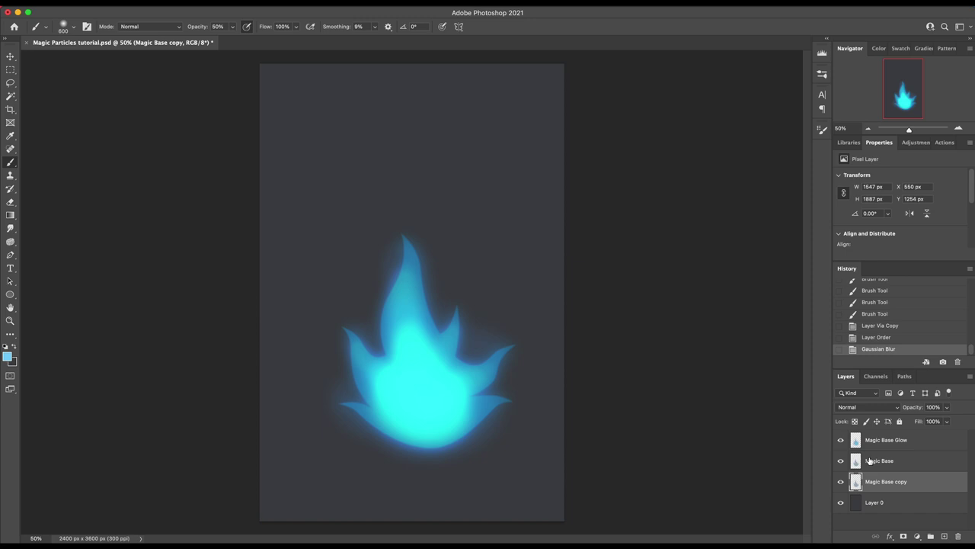
# Save the document and add a 'Top Glow Particles' layer above Magic Base Glow.
pyautogui.click(900, 441)
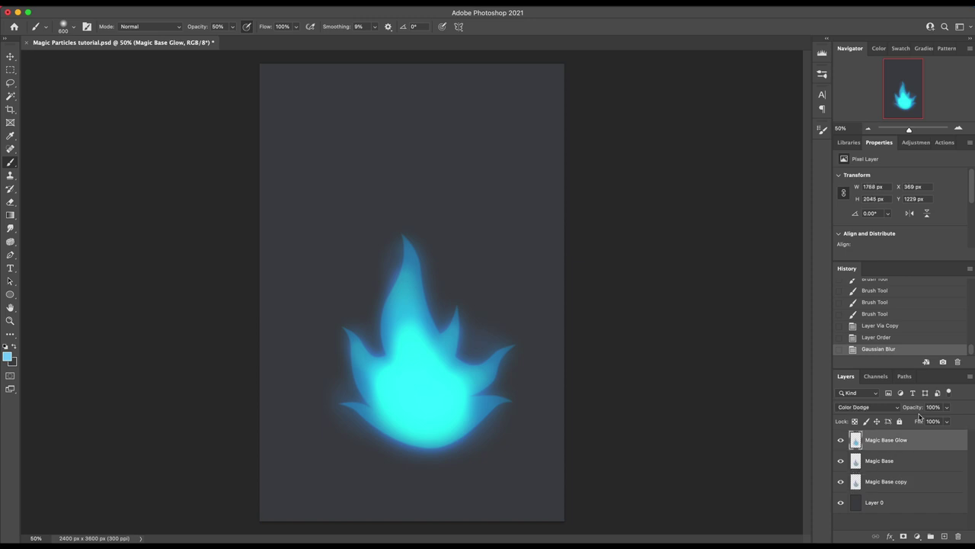
pyautogui.hotkey('ctrl', 's')
pyautogui.hotkey('ctrl', 'shift', 'n')
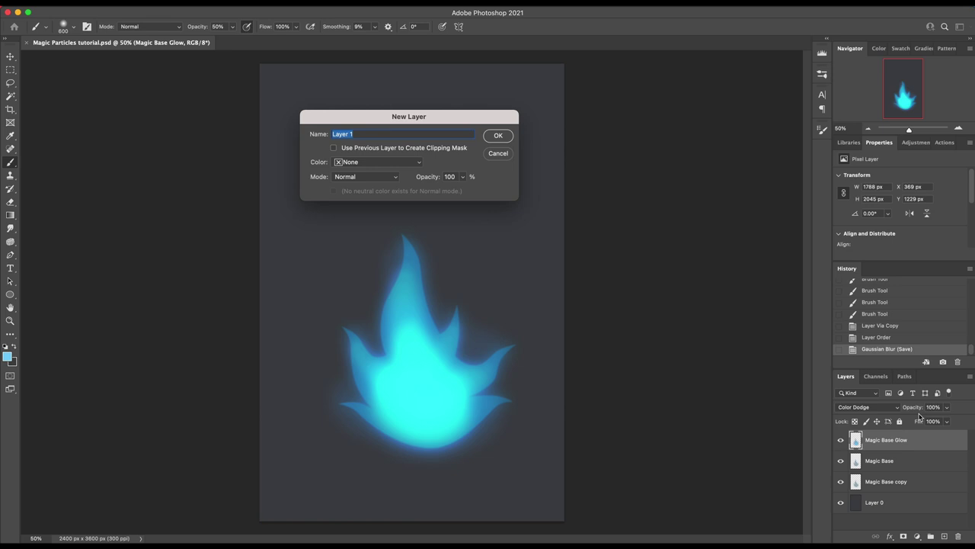
pyautogui.write('Top Glow Partic')
pyautogui.write('les')
pyautogui.press('Return')
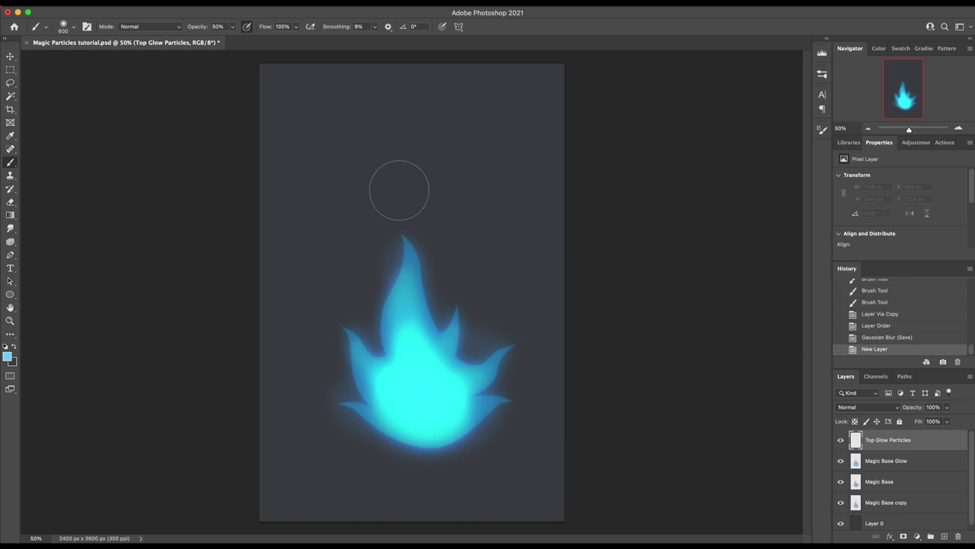
# Choose the Soft Round Pressure Size brush preset.
pyautogui.rightClick(398, 192)
pyautogui.click(463, 370)
pyautogui.click(465, 347)
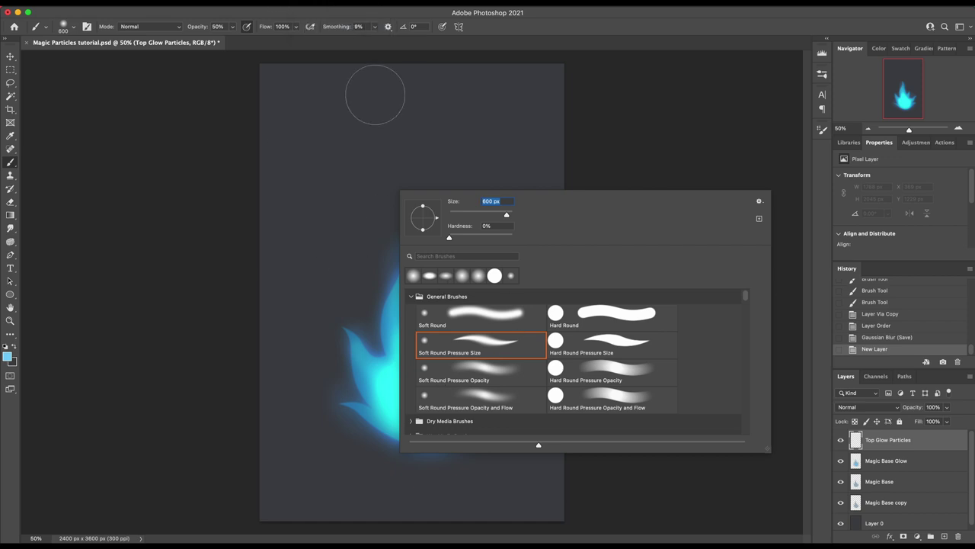
pyautogui.click(335, 2)
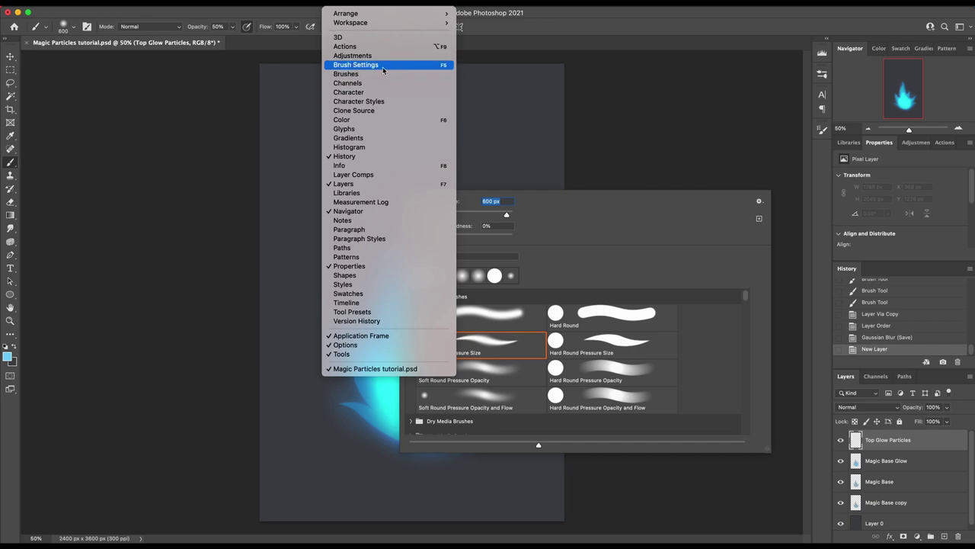
# In Brush Settings, set tip roundness to 68% and spacing to 1000%.
pyautogui.click(382, 70)
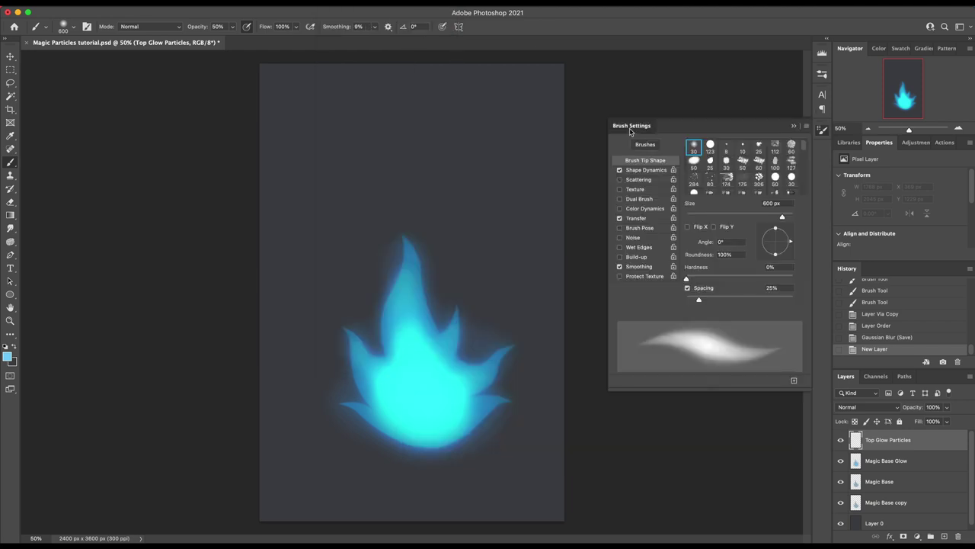
pyautogui.moveTo(629, 122)
pyautogui.mouseDown()
pyautogui.moveTo(83, 171)
pyautogui.moveTo(46, 188)
pyautogui.mouseUp()
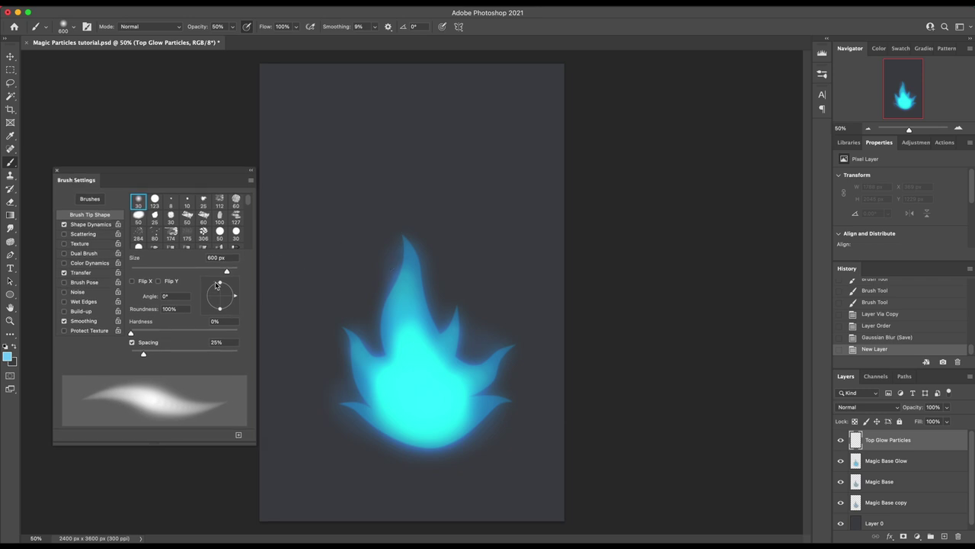
pyautogui.moveTo(219, 286); pyautogui.dragTo(219, 290)
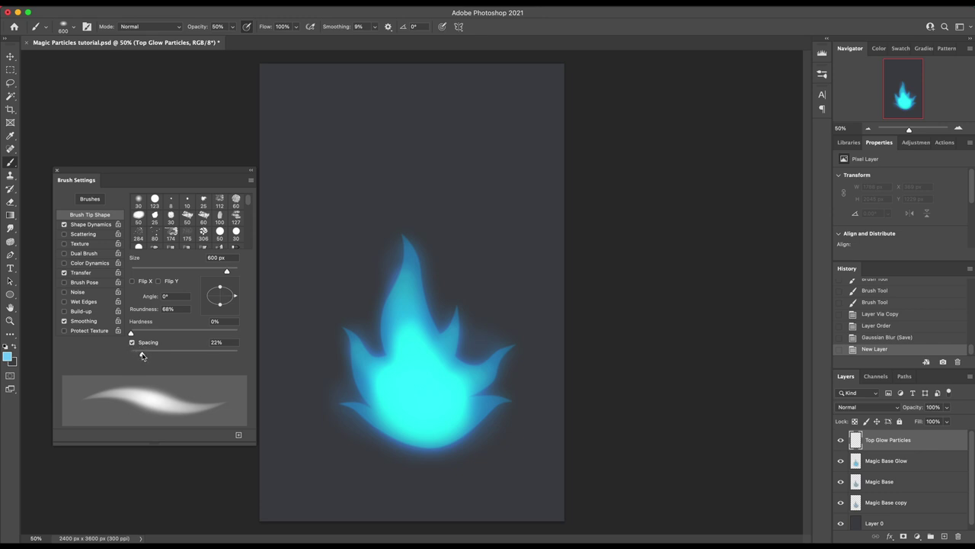
pyautogui.moveTo(141, 356); pyautogui.dragTo(238, 357)
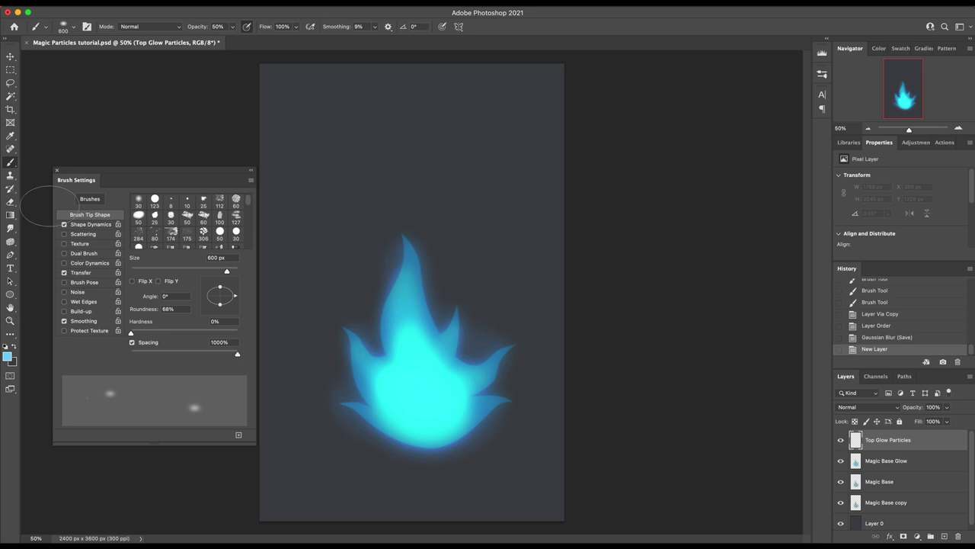
# Add 56% size jitter, 50% angle jitter and about 338% scattering, then test-paint.
pyautogui.click(82, 226)
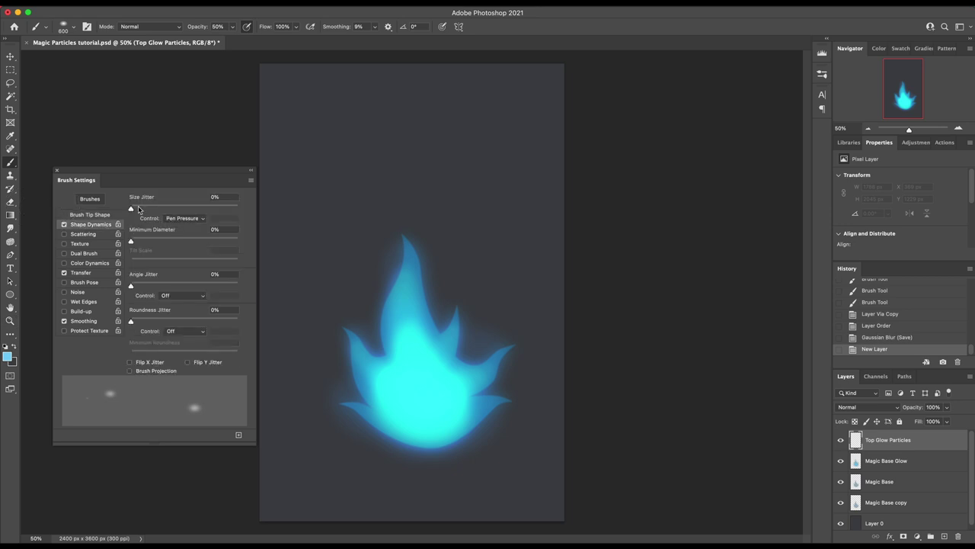
pyautogui.moveTo(130, 207); pyautogui.dragTo(189, 209)
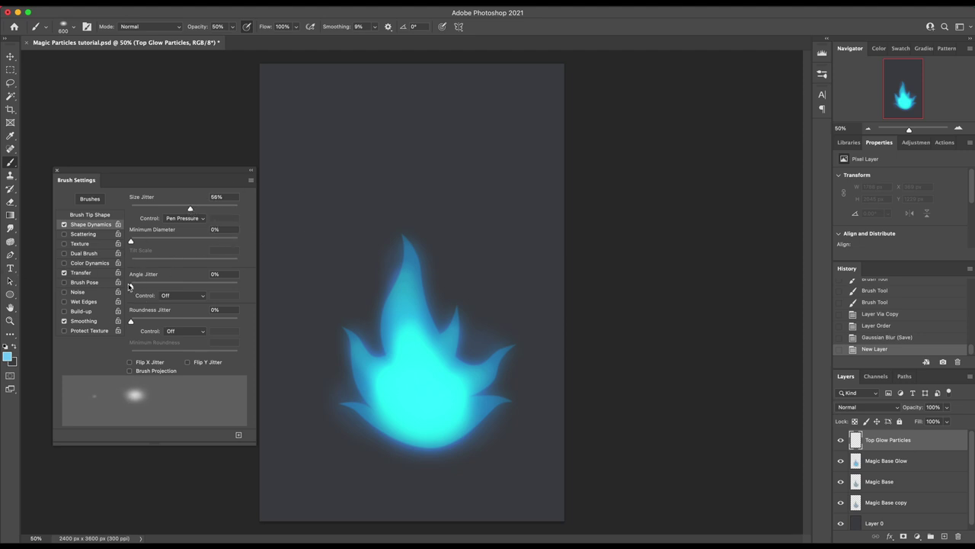
pyautogui.moveTo(130, 287); pyautogui.dragTo(184, 287)
pyautogui.click(80, 234)
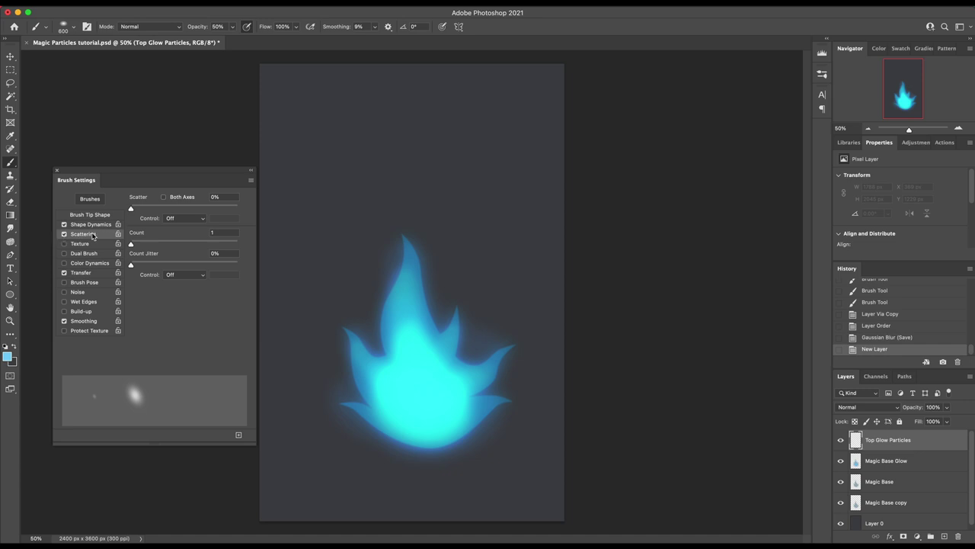
pyautogui.moveTo(181, 208); pyautogui.dragTo(172, 208)
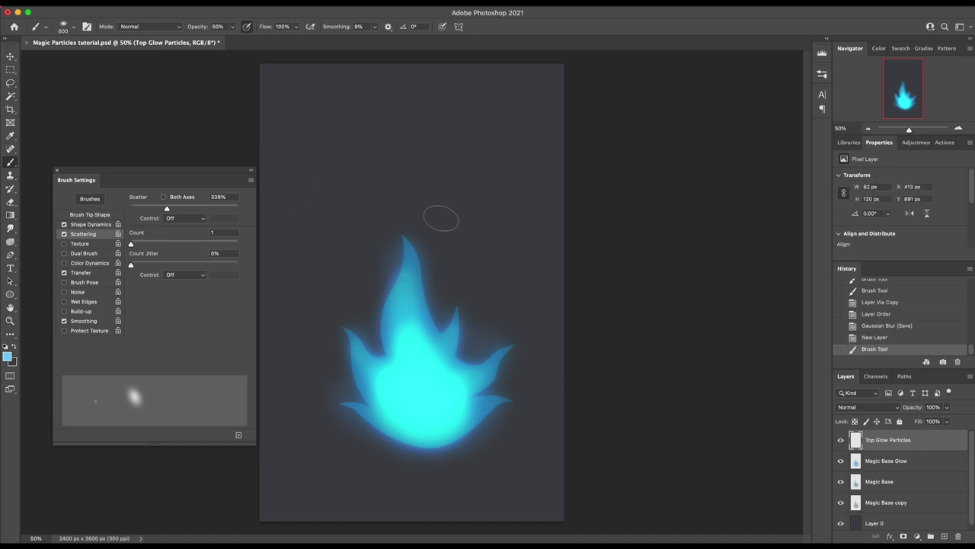
pyautogui.moveTo(442, 218)
pyautogui.mouseDown()
pyautogui.moveTo(409, 217)
pyautogui.moveTo(466, 209)
pyautogui.mouseUp()
# Paint soft cyan particles above and around the flame, undoing rejected strokes.
pyautogui.hotkey('ctrl', 'z')
pyautogui.hotkey('ctrl', 'z')
pyautogui.click(91, 224)
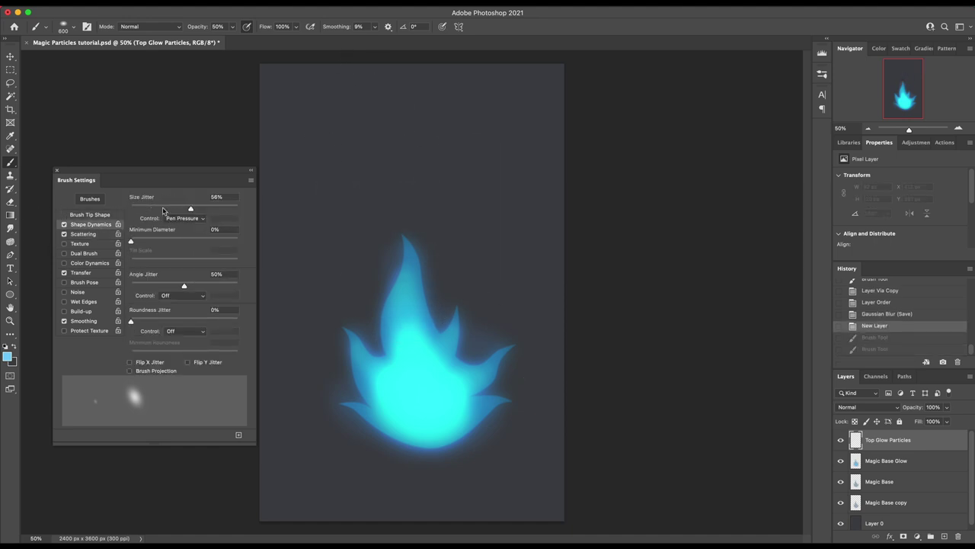
pyautogui.moveTo(322, 279)
pyautogui.mouseDown()
pyautogui.moveTo(474, 317)
pyautogui.moveTo(468, 468)
pyautogui.mouseUp()
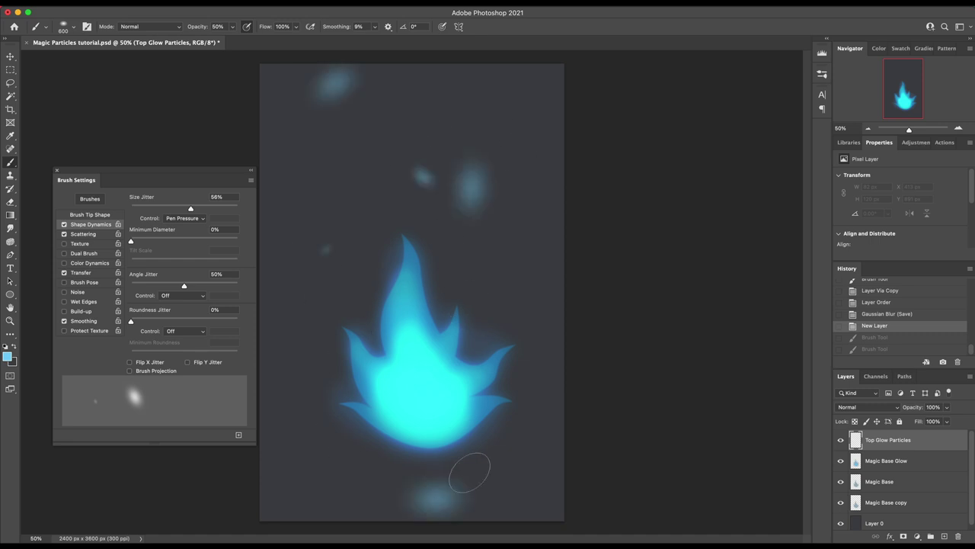
pyautogui.hotkey('ctrl', 'z')
pyautogui.moveTo(261, 425)
pyautogui.mouseDown()
pyautogui.moveTo(468, 98)
pyautogui.moveTo(440, 126)
pyautogui.mouseUp()
pyautogui.moveTo(454, 145)
pyautogui.mouseDown()
pyautogui.moveTo(421, 488)
pyautogui.moveTo(496, 109)
pyautogui.mouseUp()
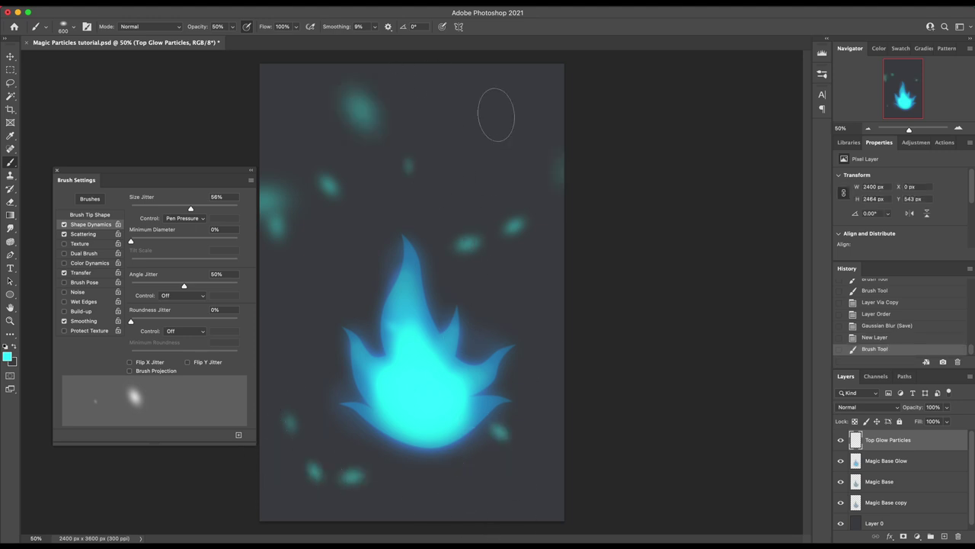
# Add more cyan particles near the top, right, below the flame and top-left.
pyautogui.hotkey('ctrl', 'z')
pyautogui.moveTo(396, 115)
pyautogui.mouseDown()
pyautogui.moveTo(349, 48)
pyautogui.moveTo(496, 218)
pyautogui.mouseUp()
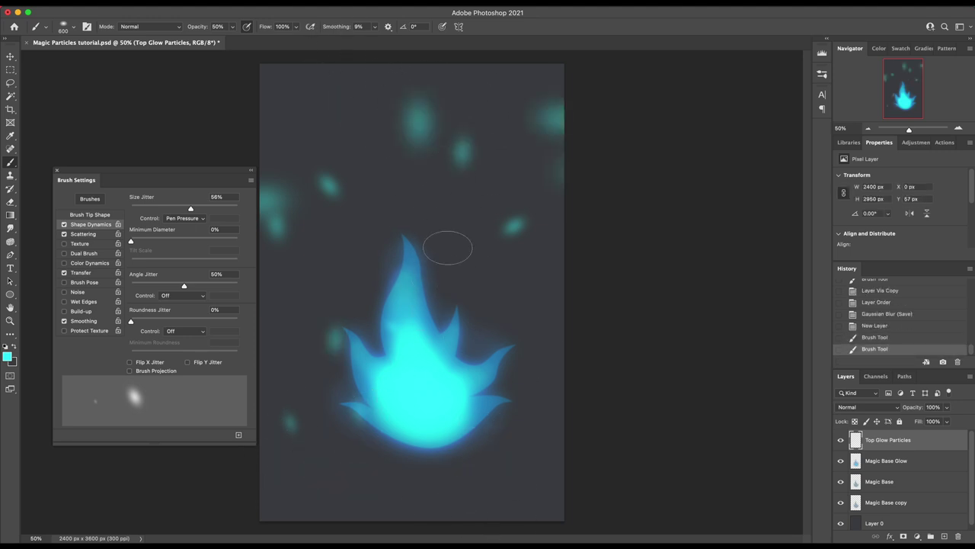
pyautogui.moveTo(446, 243); pyautogui.dragTo(371, 465)
pyautogui.click(371, 466)
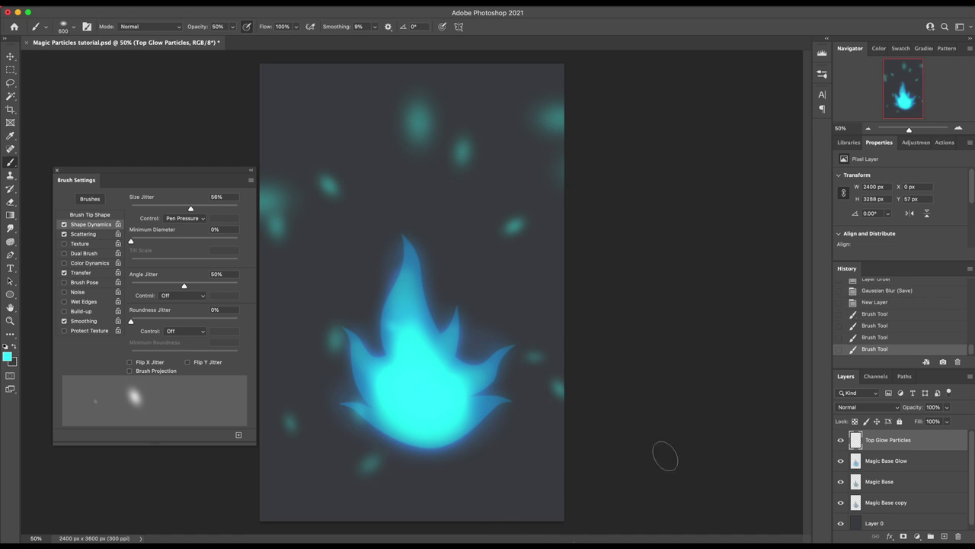
pyautogui.click(299, 81)
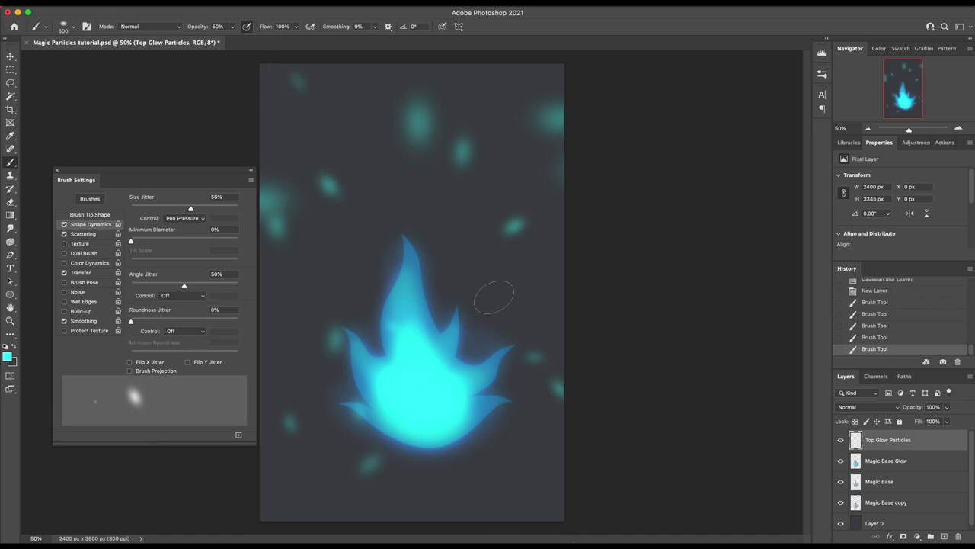
pyautogui.click(352, 54)
# Add a 'Back Glow Particles' layer just above Layer 0 and enlarge the brush.
pyautogui.click(887, 525)
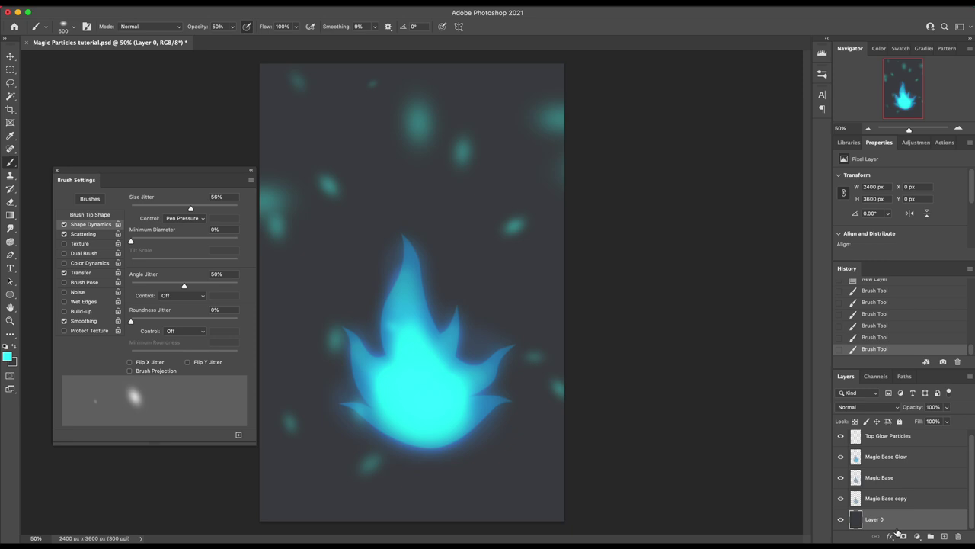
pyautogui.hotkey('ctrl', 'shift', 'n')
pyautogui.write('Back')
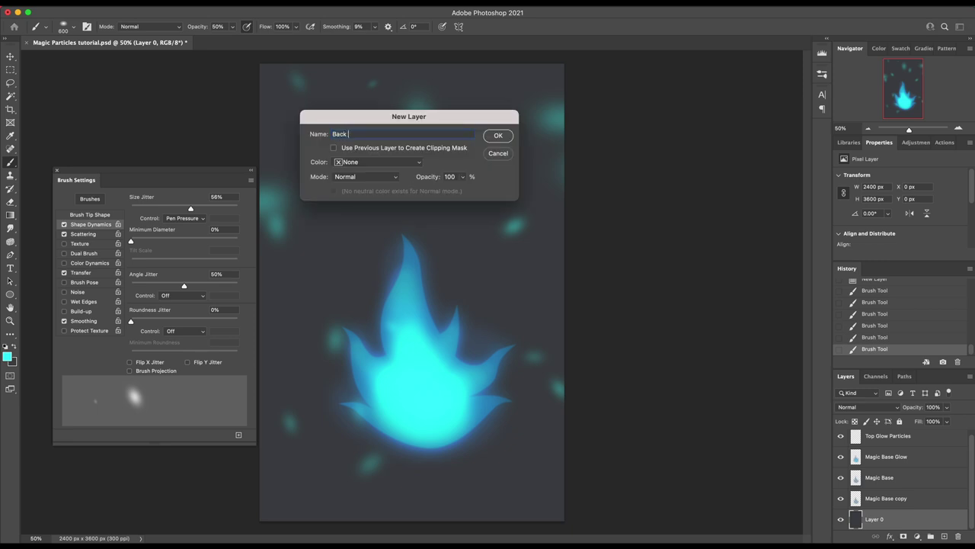
pyautogui.write('les')
pyautogui.press('Return')
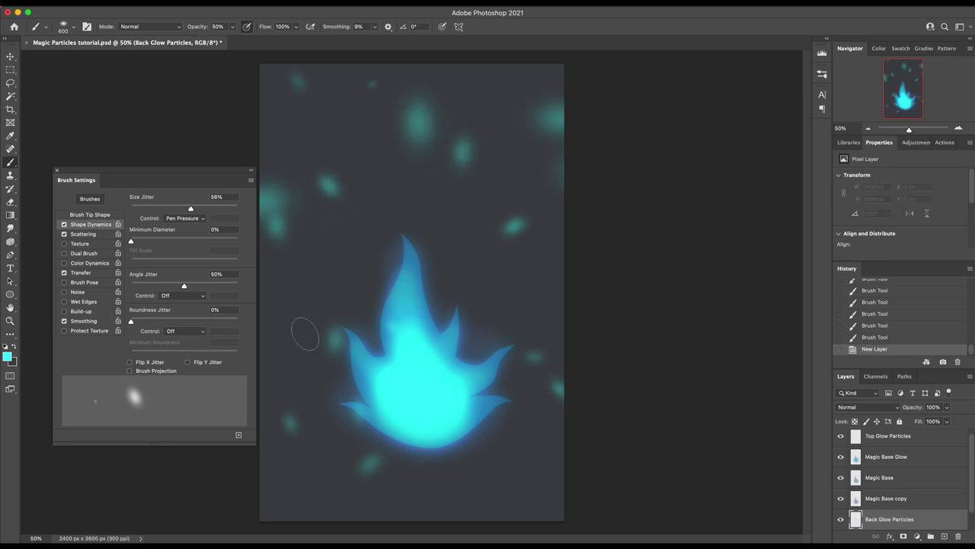
pyautogui.press(']')
pyautogui.press(']')
pyautogui.press(']')
pyautogui.rightClick(309, 284)
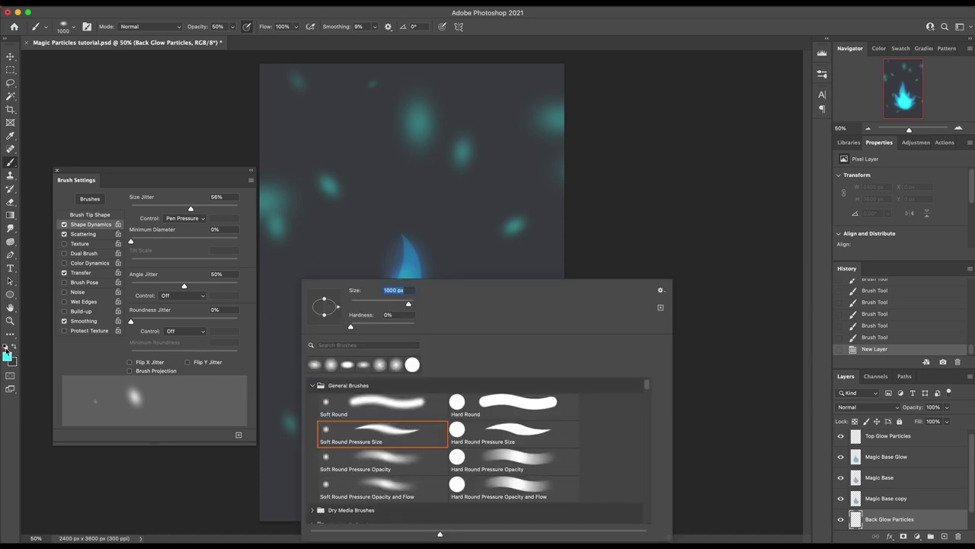
# Set the foreground colour to a dark blue.
pyautogui.click(7, 356)
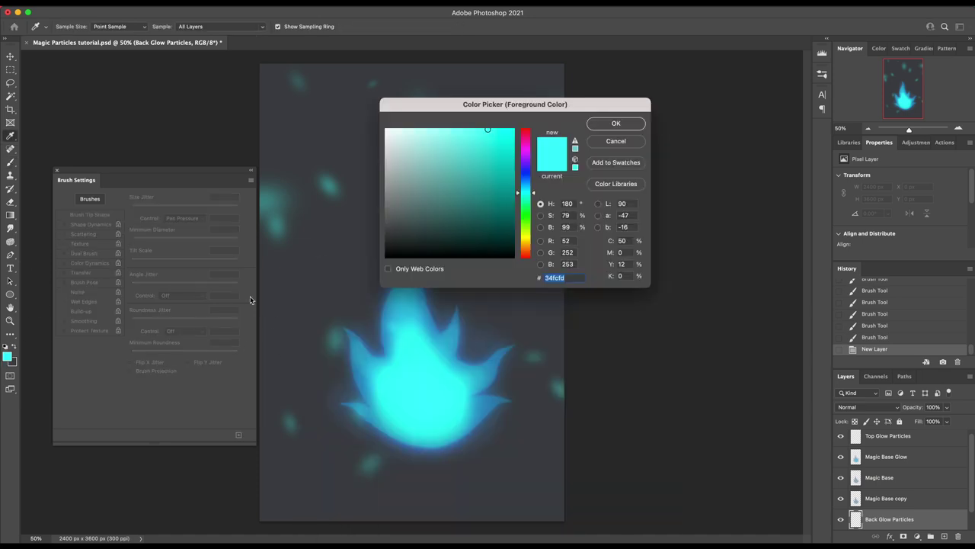
pyautogui.click(483, 371)
pyautogui.click(524, 185)
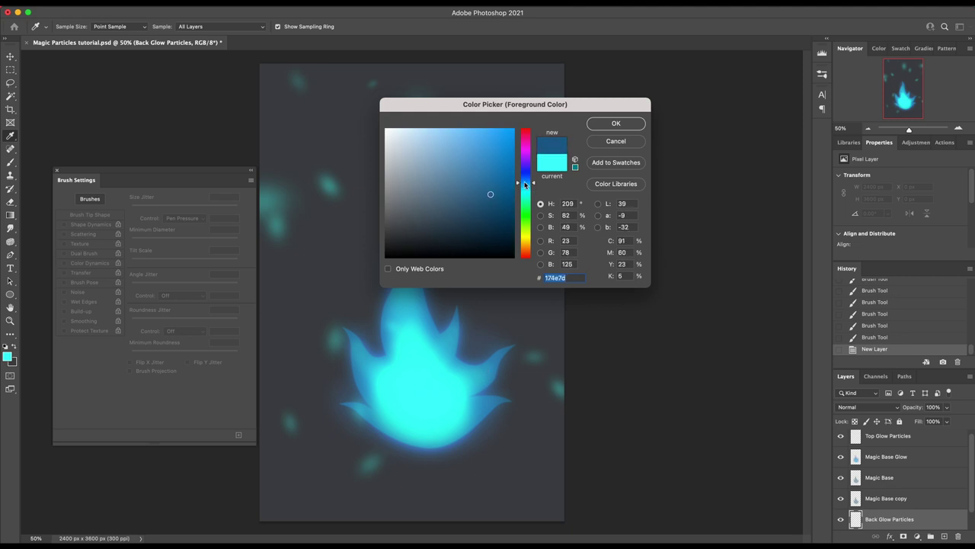
pyautogui.click(489, 189)
pyautogui.press('Return')
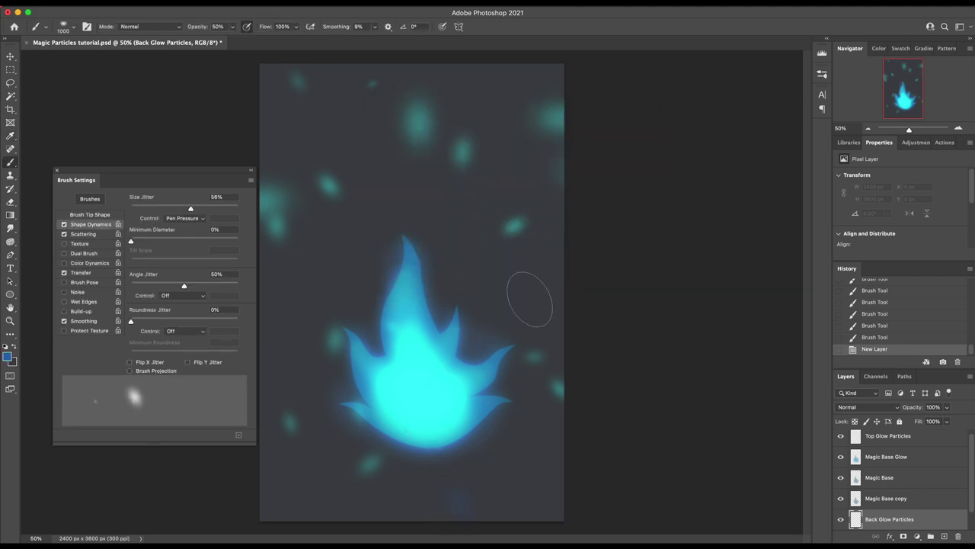
# Paint large faint dark-blue glow dabs around the flame.
pyautogui.click(453, 115)
pyautogui.click(344, 261)
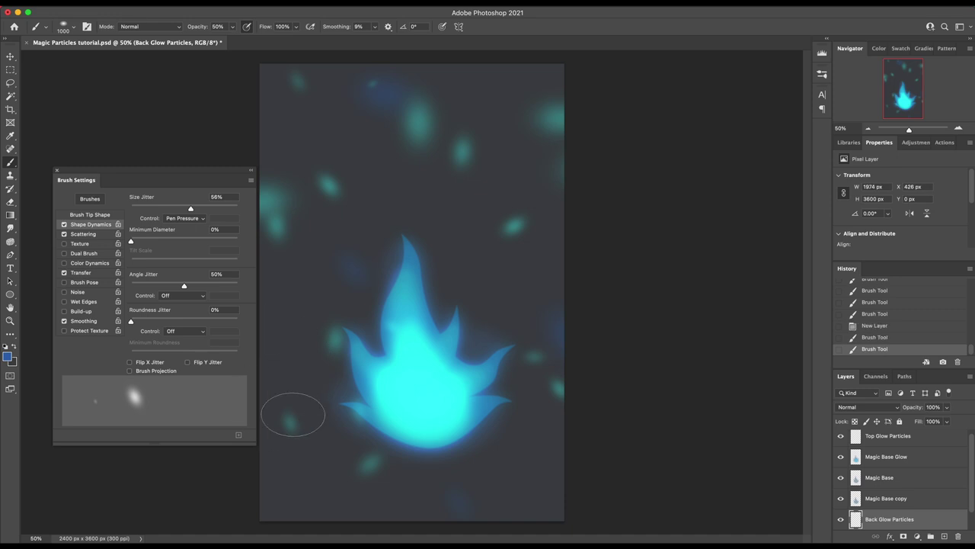
pyautogui.click(308, 211)
pyautogui.click(443, 234)
pyautogui.click(326, 92)
pyautogui.hotkey('ctrl', 'z')
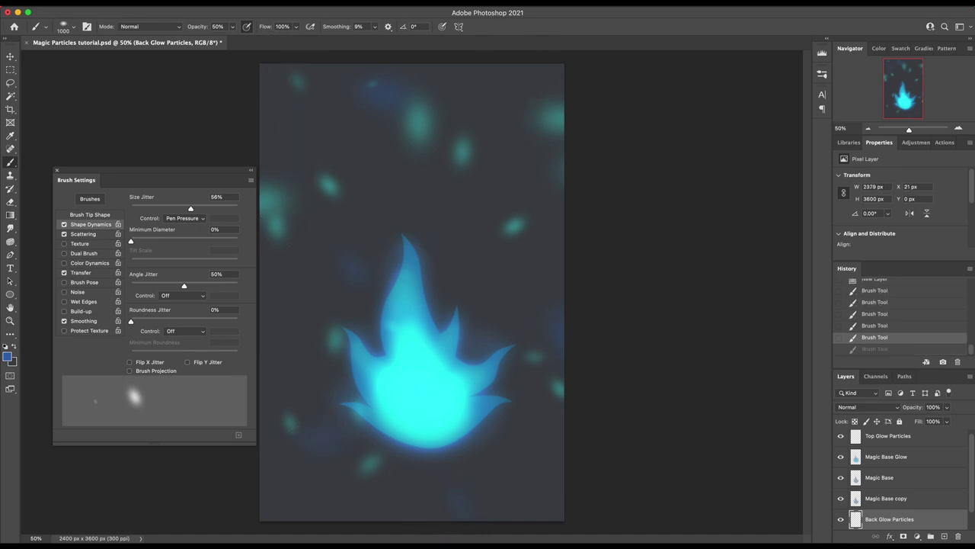
pyautogui.hotkey('ctrl', 'shift', 'z')
# Add smaller dark-blue dabs with a reduced brush, then reselect Top Glow Particles.
pyautogui.press('[')
pyautogui.press('[')
pyautogui.press('[')
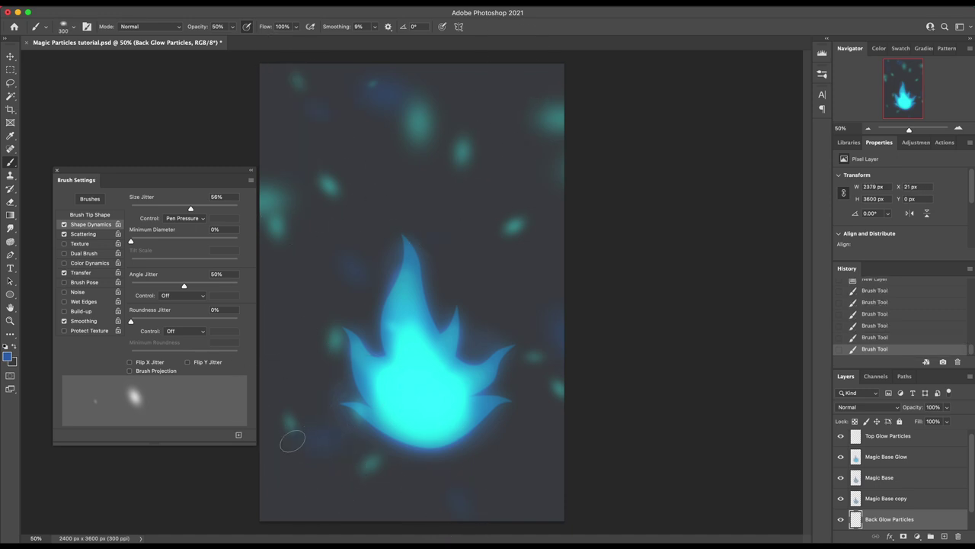
pyautogui.click(374, 277)
pyautogui.click(552, 456)
pyautogui.scroll(1, 967, 468)
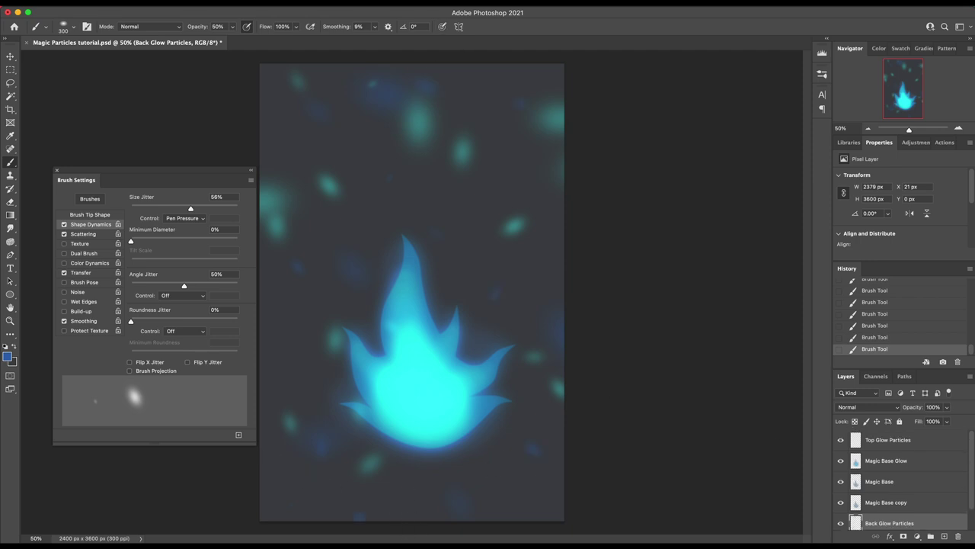
pyautogui.click(914, 444)
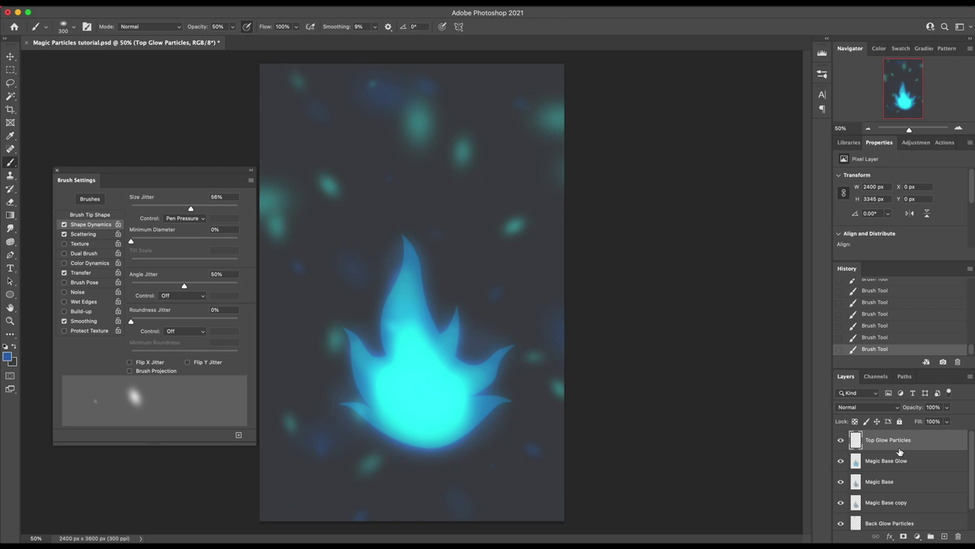
# Create a new layer named 'Sharp Particles' at the top of the stack.
pyautogui.hotkey('ctrl', 'shift', 'n')
pyautogui.write('S')
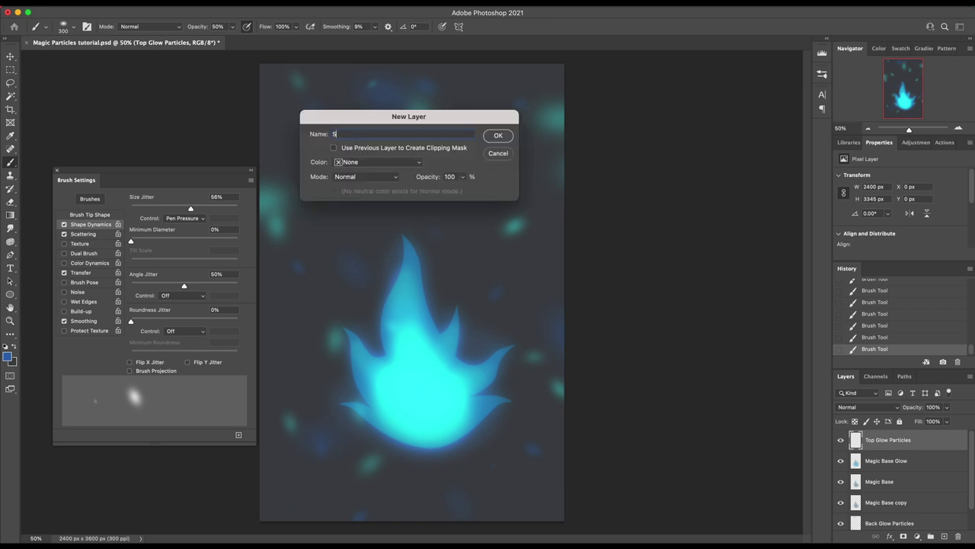
pyautogui.write('harp Particles')
pyautogui.press('Return')
# Set the brush to 36% hardness, 77% opacity, flame-sampled cyan and 32% roundness.
pyautogui.rightClick(408, 290)
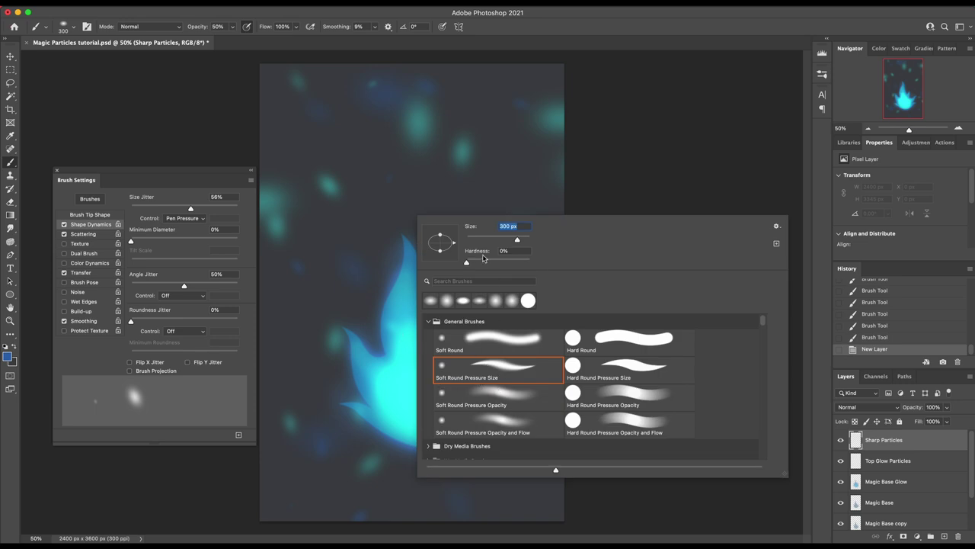
pyautogui.moveTo(467, 263); pyautogui.dragTo(490, 266)
pyautogui.click(234, 27)
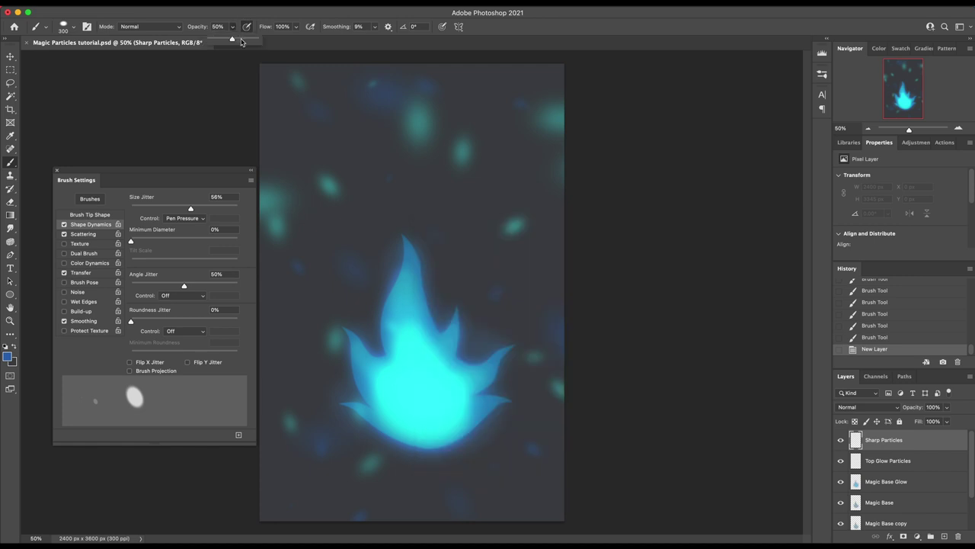
pyautogui.moveTo(232, 38); pyautogui.dragTo(247, 42)
pyautogui.hotkey('ctrl', 'shift', 'c')
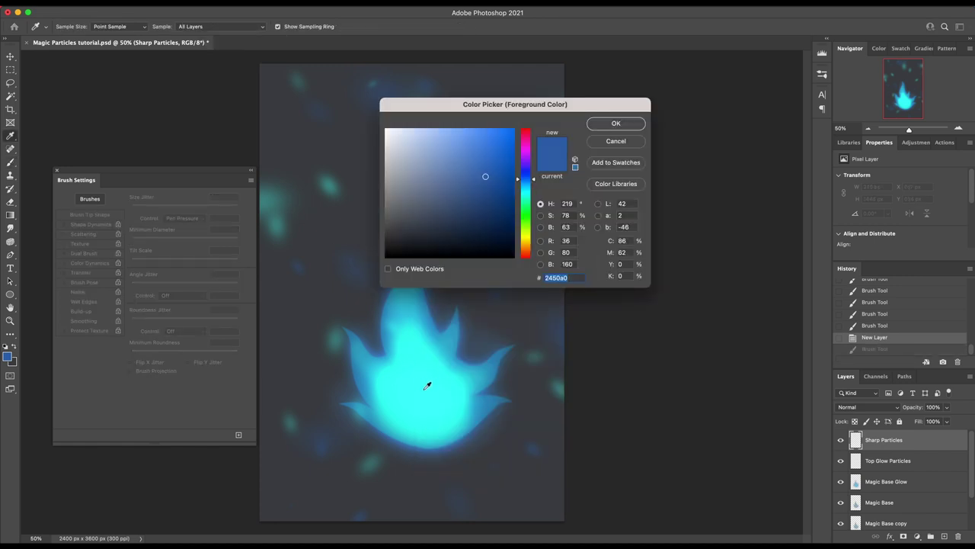
pyautogui.click(428, 385)
pyautogui.press('Return')
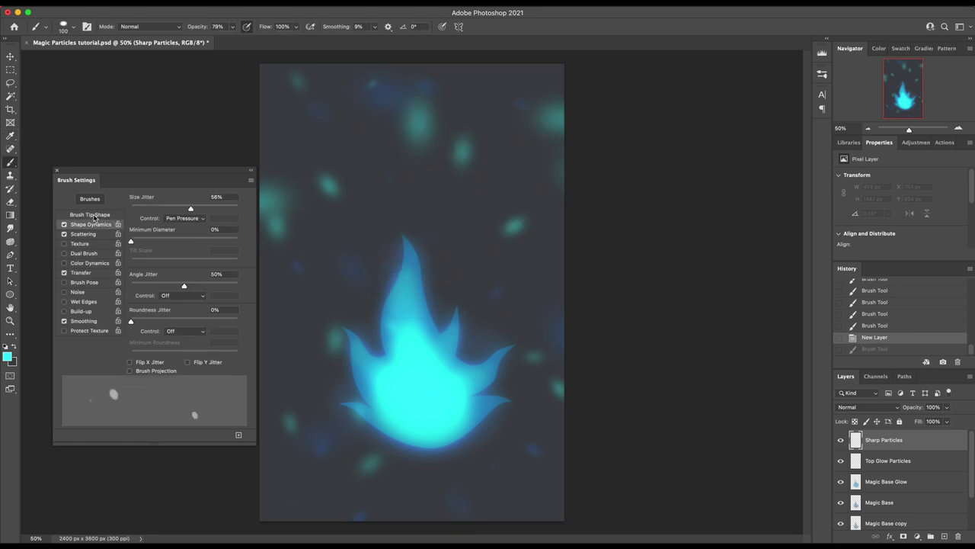
pyautogui.click(94, 216)
pyautogui.moveTo(220, 290); pyautogui.dragTo(221, 295)
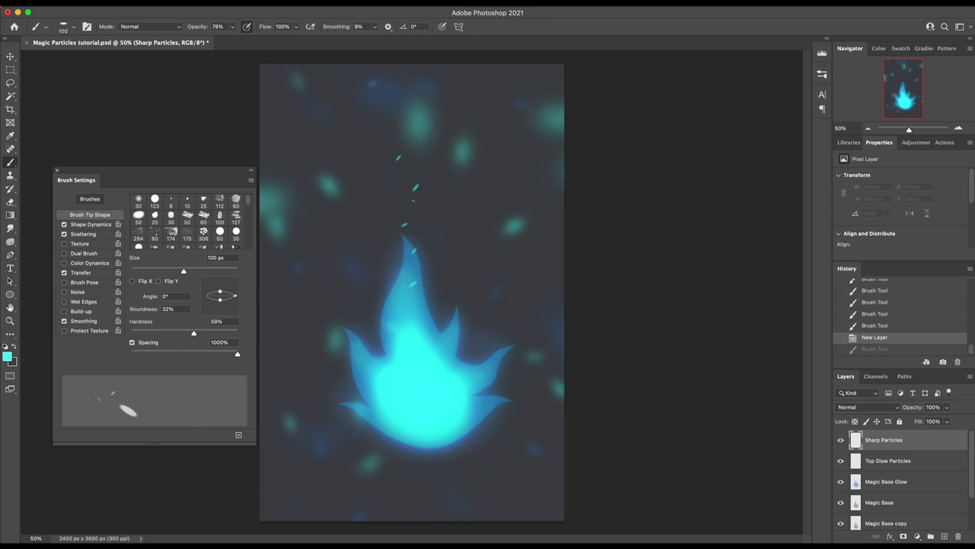
# Scatter small sharp cyan specks above and along the flame's right side.
pyautogui.moveTo(469, 200); pyautogui.dragTo(453, 308)
pyautogui.moveTo(375, 396); pyautogui.dragTo(376, 397)
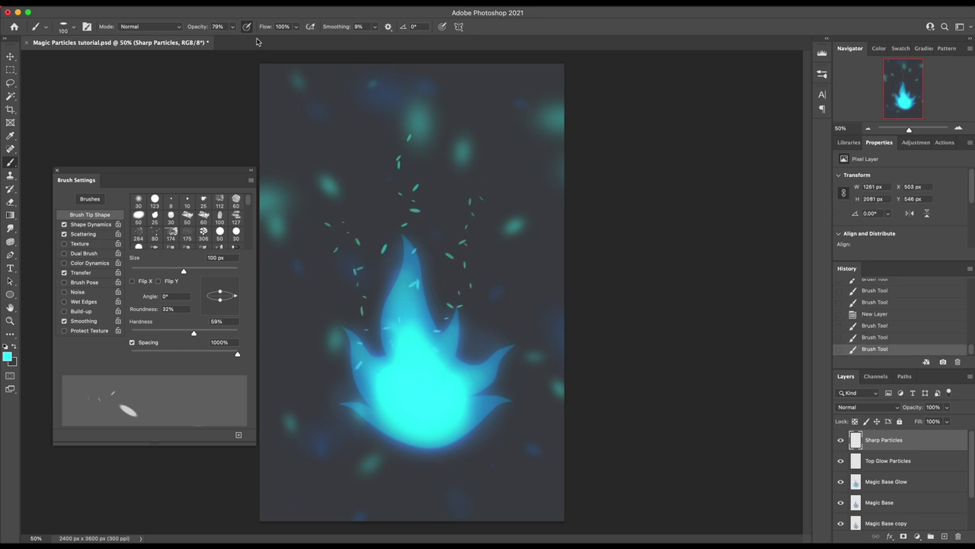
pyautogui.rightClick(455, 257)
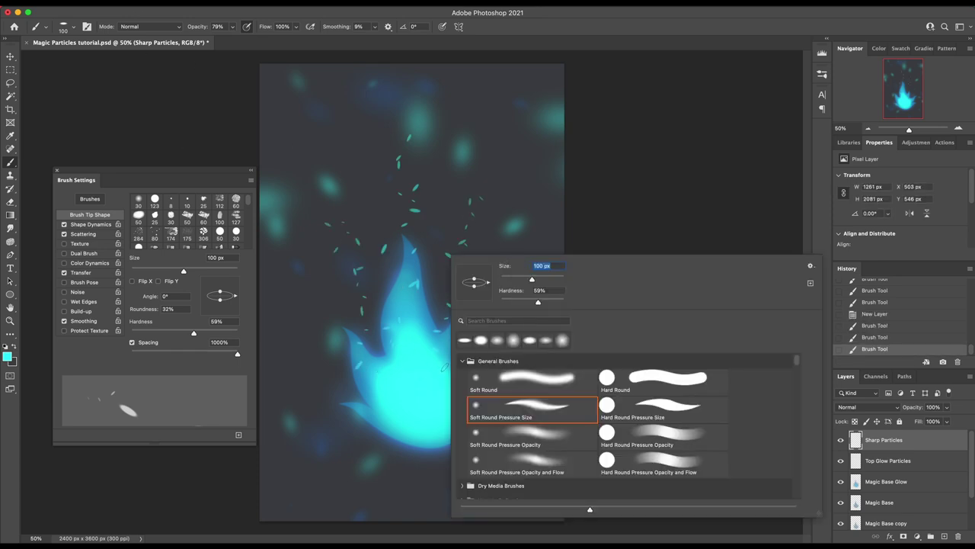
pyautogui.click(444, 366)
pyautogui.moveTo(473, 290); pyautogui.dragTo(472, 349)
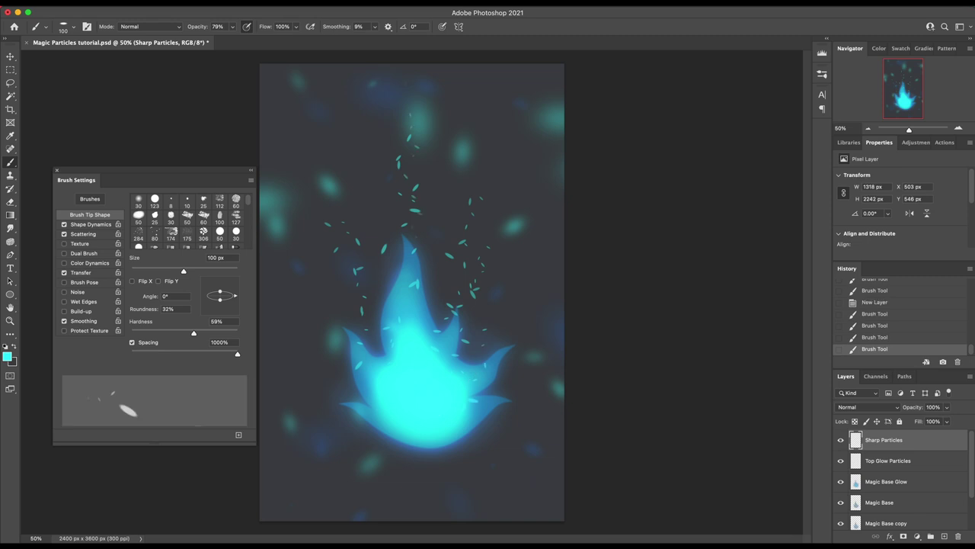
pyautogui.click(411, 103)
pyautogui.moveTo(384, 358); pyautogui.dragTo(387, 224)
pyautogui.moveTo(504, 285); pyautogui.dragTo(509, 314)
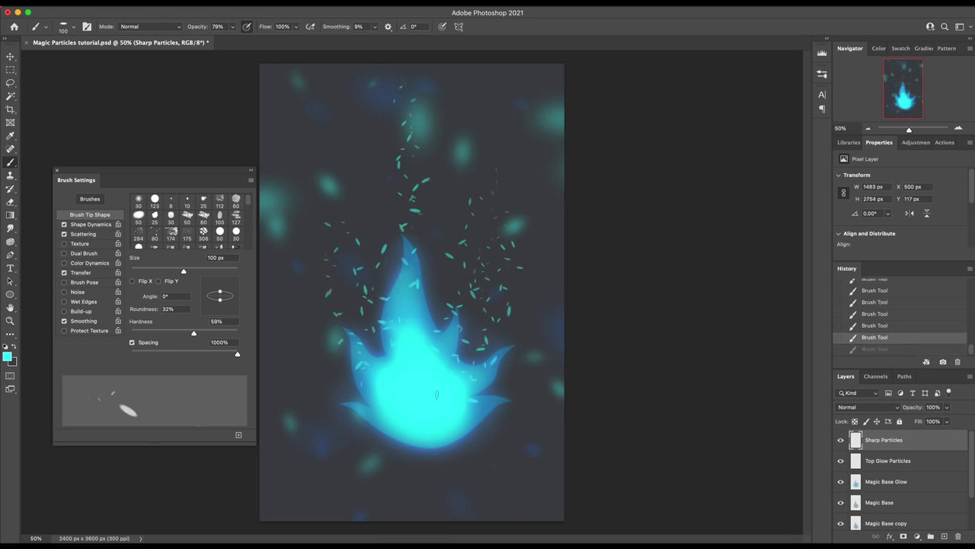
pyautogui.click(516, 363)
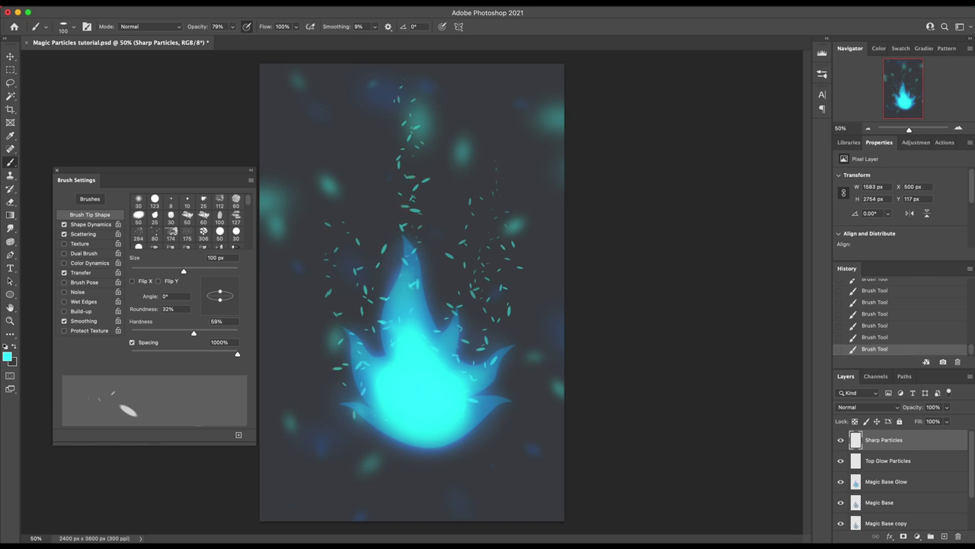
# Raise brush opacity slightly and hardness to 77%, then paint a few bright teal particles.
pyautogui.click(232, 26)
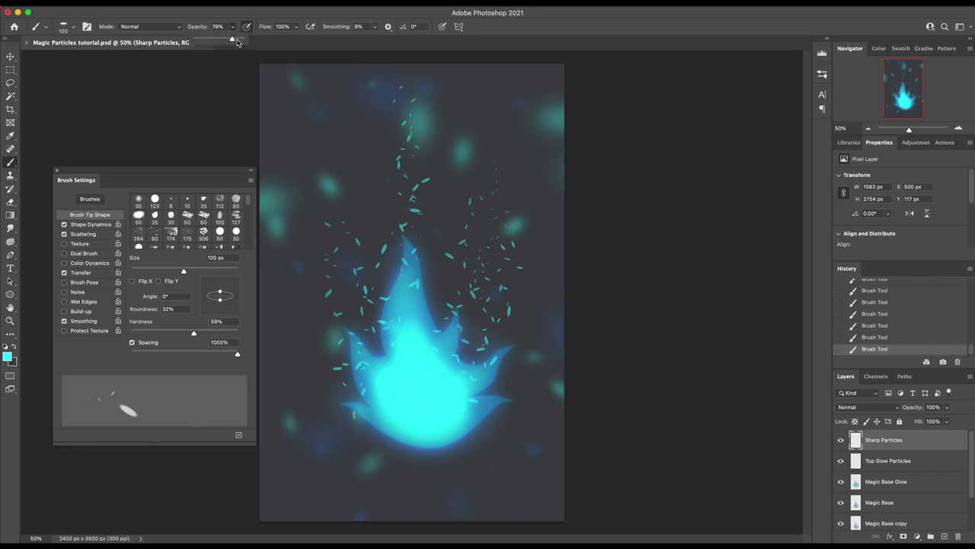
pyautogui.moveTo(236, 42); pyautogui.dragTo(245, 43)
pyautogui.rightClick(417, 280)
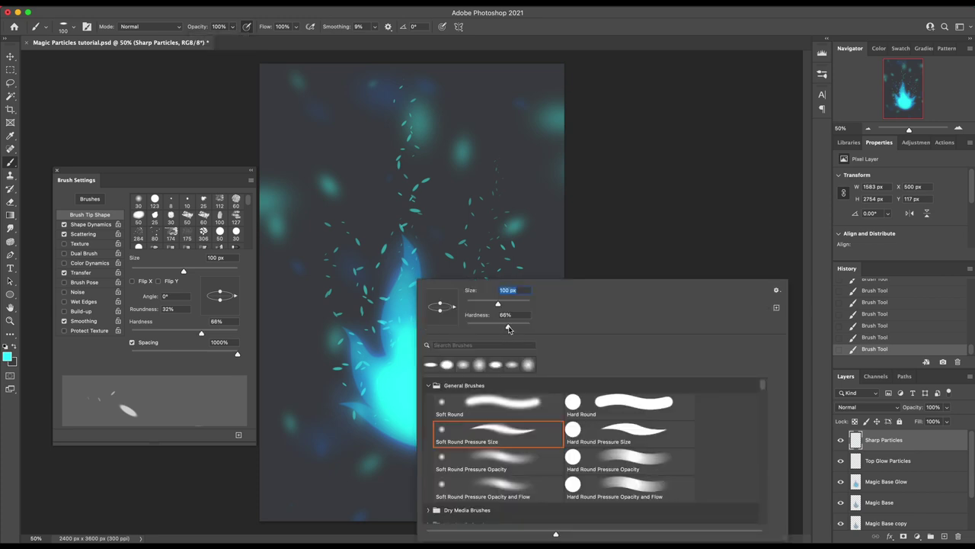
pyautogui.moveTo(509, 328); pyautogui.dragTo(516, 329)
pyautogui.click(7, 356)
pyautogui.click(614, 123)
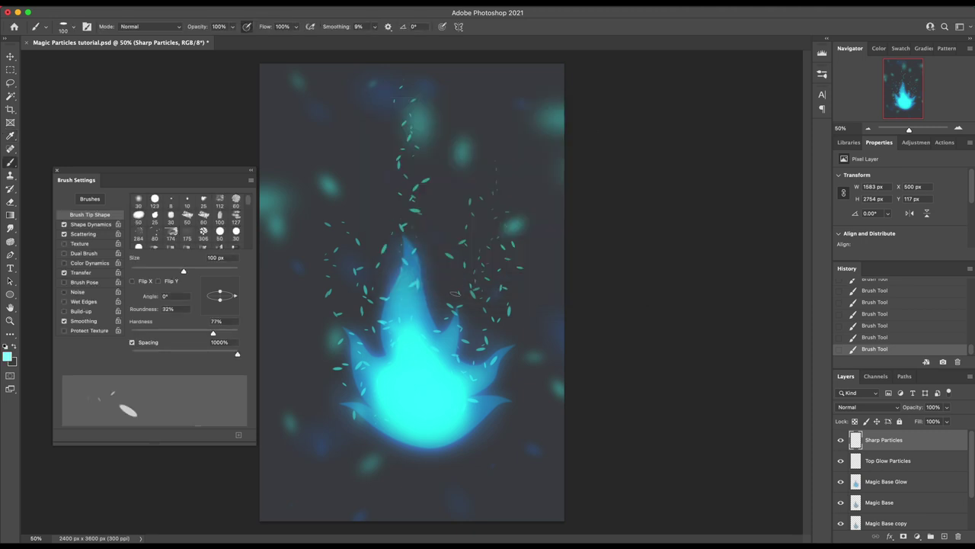
pyautogui.click(448, 254)
pyautogui.click(506, 173)
# Switch the colour to white and add two small white particle dabs.
pyautogui.press('x')
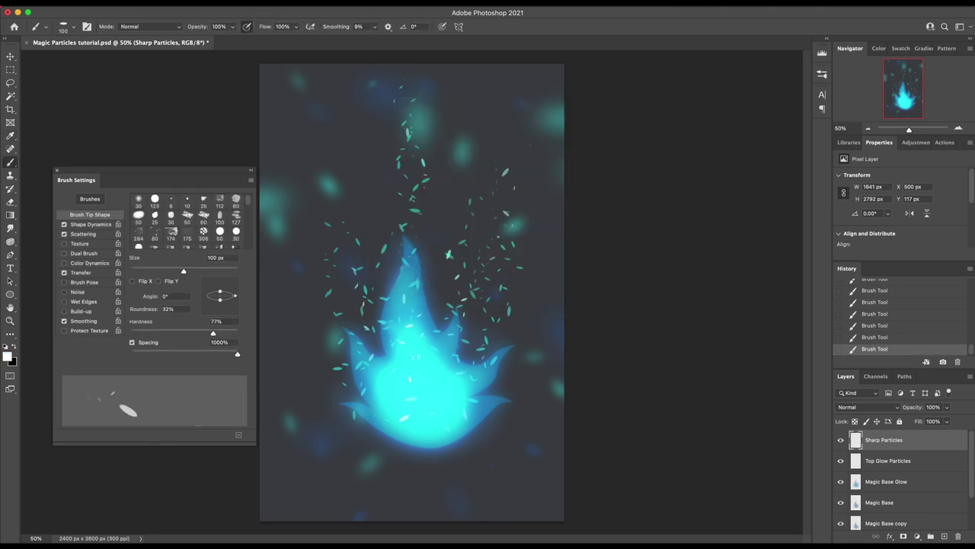
pyautogui.click(409, 398)
pyautogui.click(447, 284)
# Duplicate the Sharp Particles layer and move the copy beneath the original.
pyautogui.hotkey('ctrl', 'j')
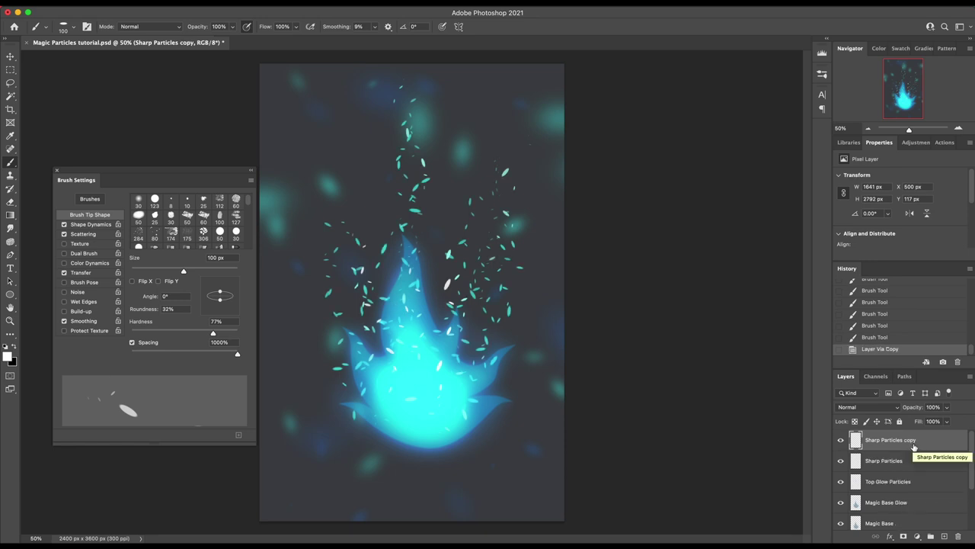
pyautogui.click(841, 441)
pyautogui.click(842, 440)
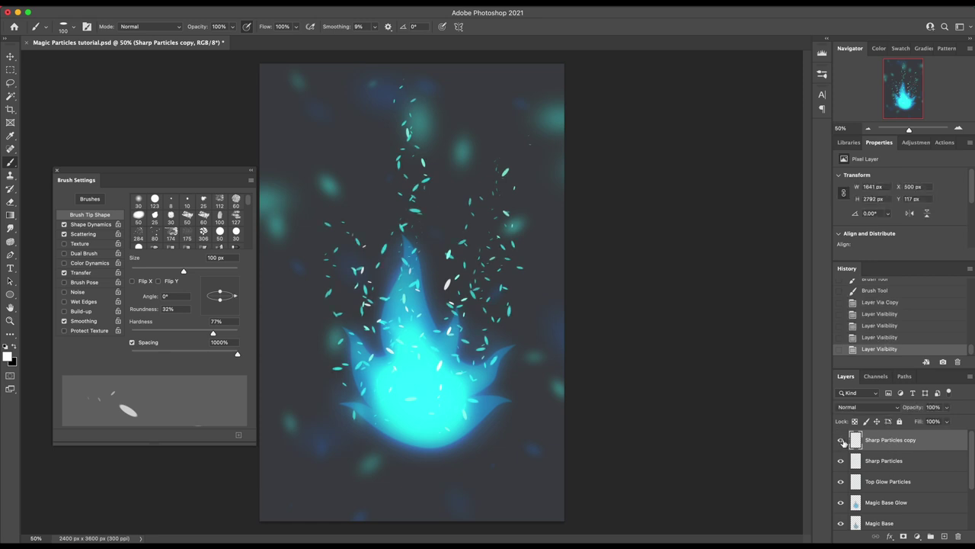
pyautogui.click(842, 440)
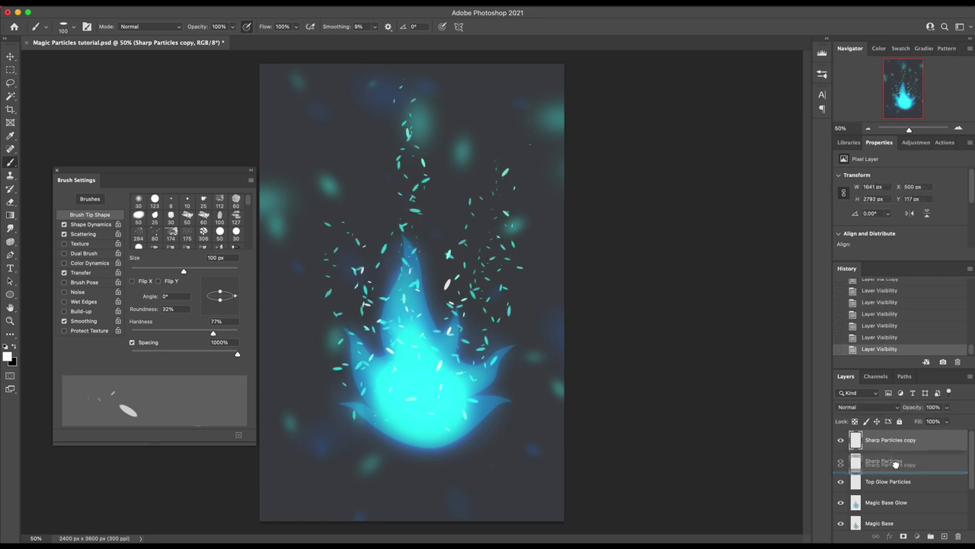
pyautogui.moveTo(899, 440); pyautogui.dragTo(914, 465)
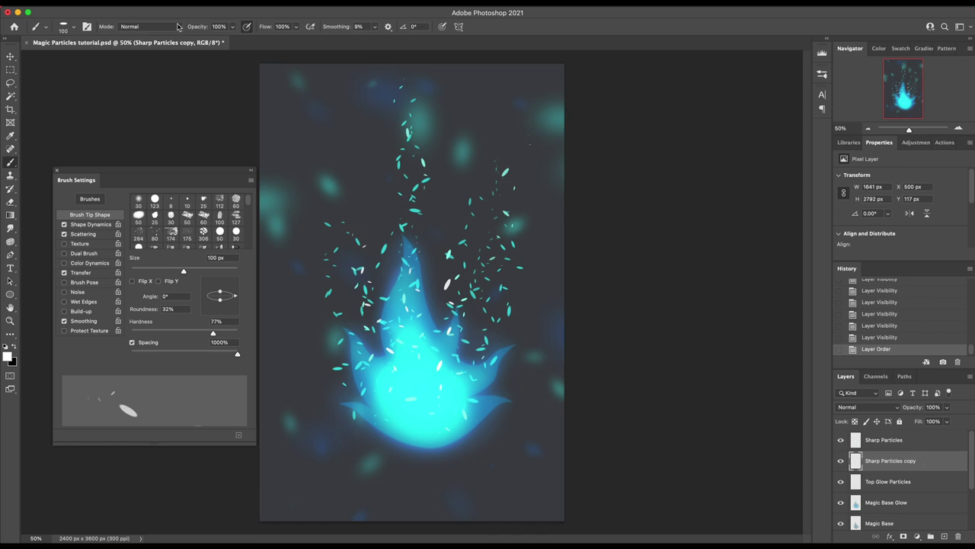
# Apply a 27.5-pixel Gaussian Blur to the Sharp Particles copy.
pyautogui.click(237, 1)
pyautogui.moveTo(241, 132)
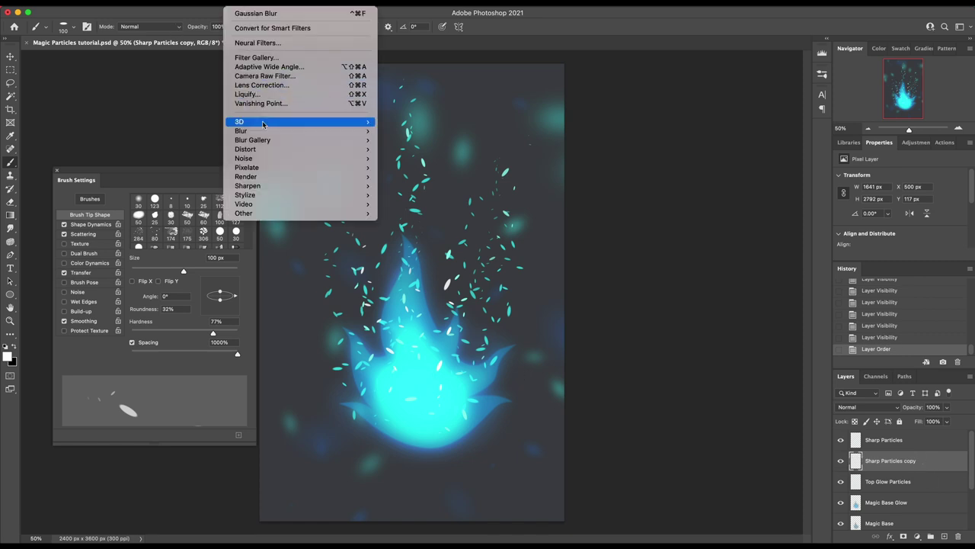
pyautogui.click(426, 167)
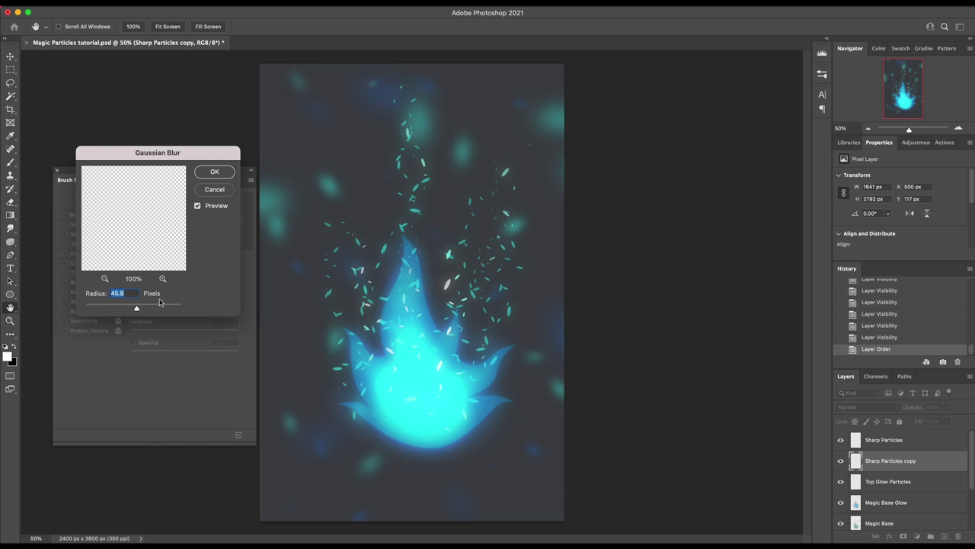
pyautogui.moveTo(119, 307); pyautogui.dragTo(131, 308)
pyautogui.click(211, 172)
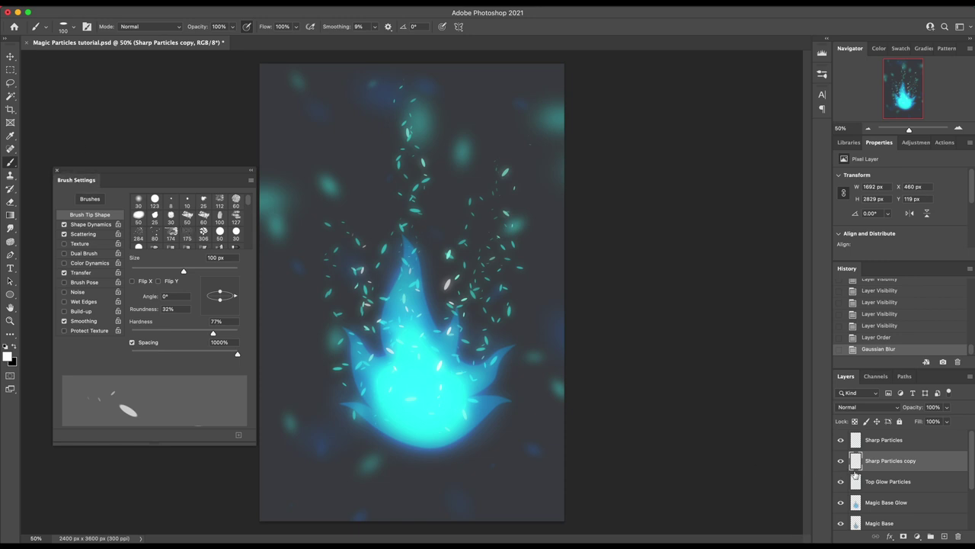
# Select the Magic Base Glow layer and choose the Soft Round Pressure Size brush from General Brushes.
pyautogui.click(886, 503)
pyautogui.scroll(-1, 882, 504)
pyautogui.rightClick(460, 327)
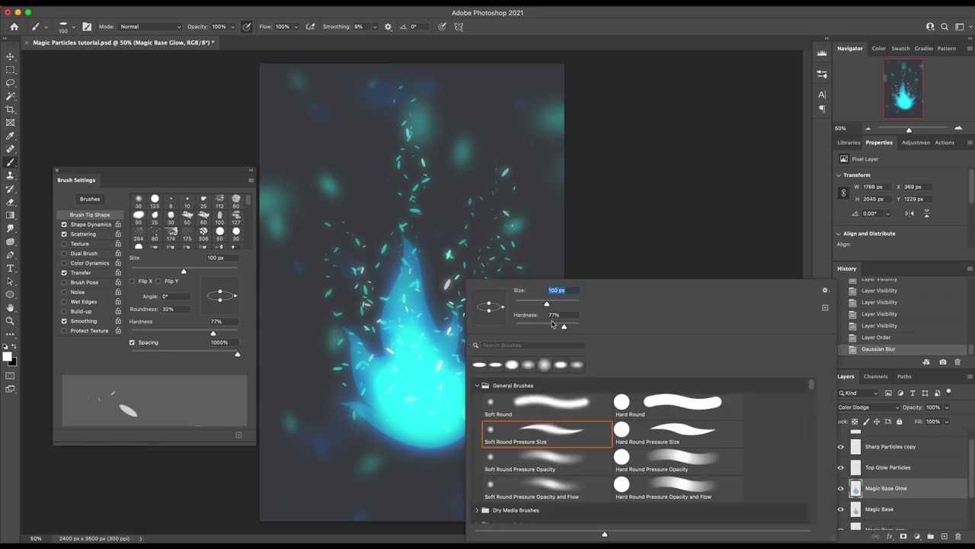
pyautogui.click(533, 430)
pyautogui.click(602, 442)
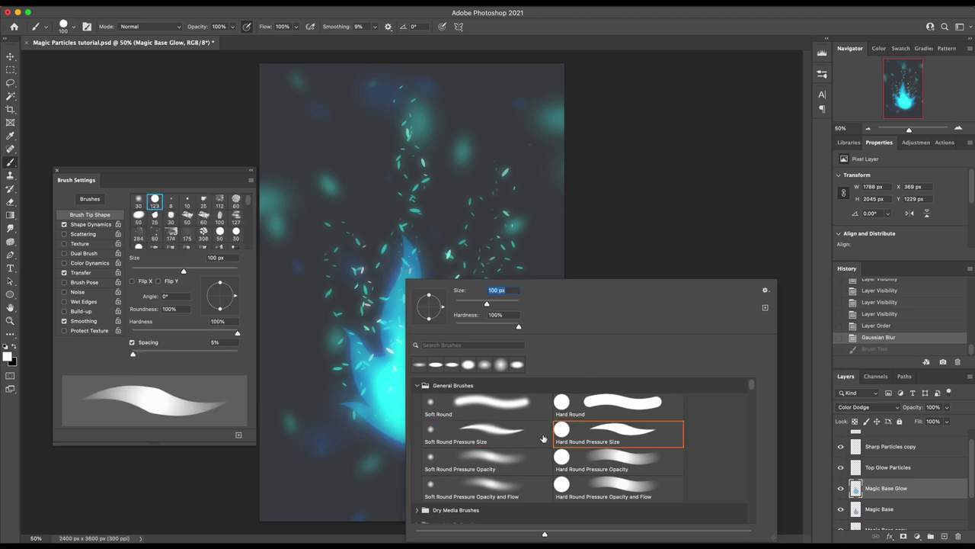
pyautogui.click(452, 434)
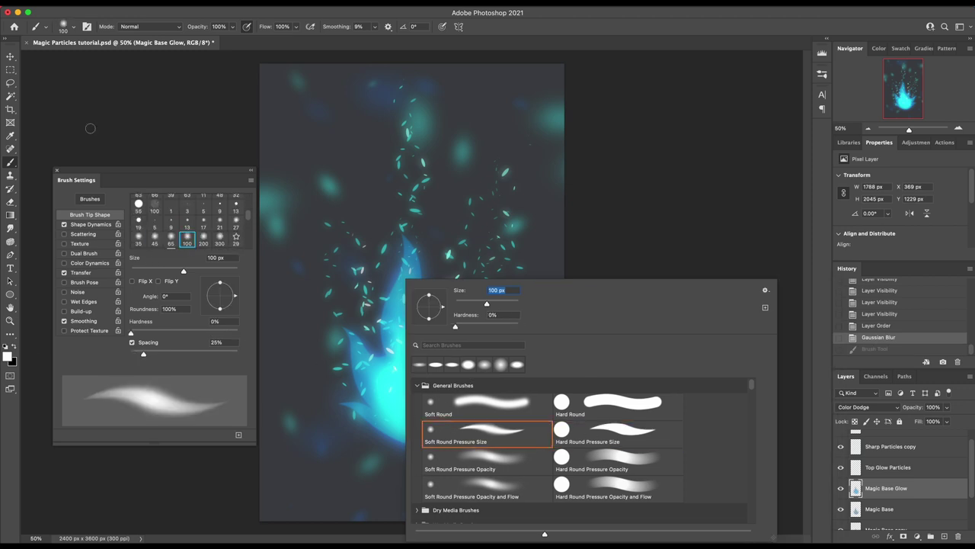
pyautogui.click(251, 181)
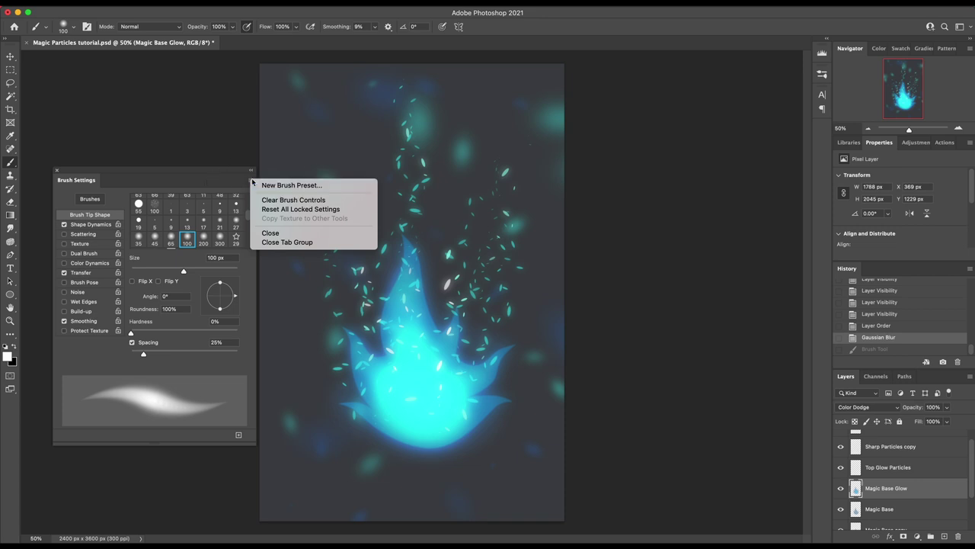
pyautogui.click(213, 180)
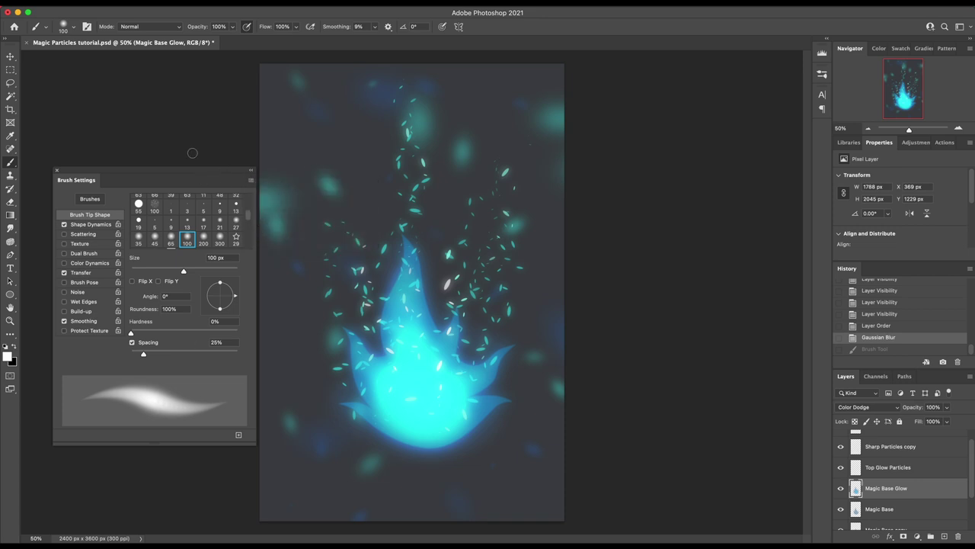
# At 63% brush opacity, paint soft glow strokes over the flame base on Magic Base Glow.
pyautogui.click(234, 28)
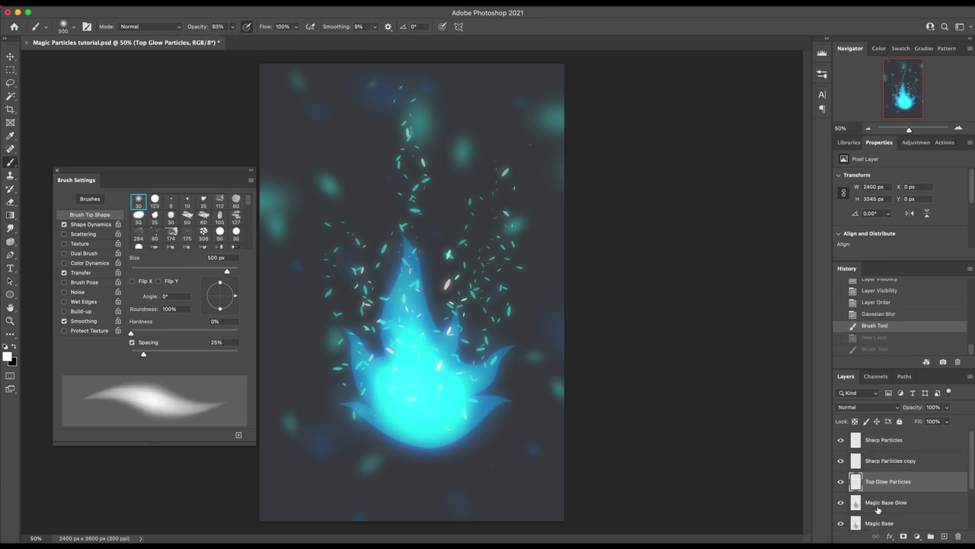
pyautogui.moveTo(426, 394)
pyautogui.mouseDown()
pyautogui.moveTo(396, 336)
pyautogui.moveTo(396, 381)
pyautogui.moveTo(432, 419)
pyautogui.mouseUp()
pyautogui.hotkey('ctrl', 'z')
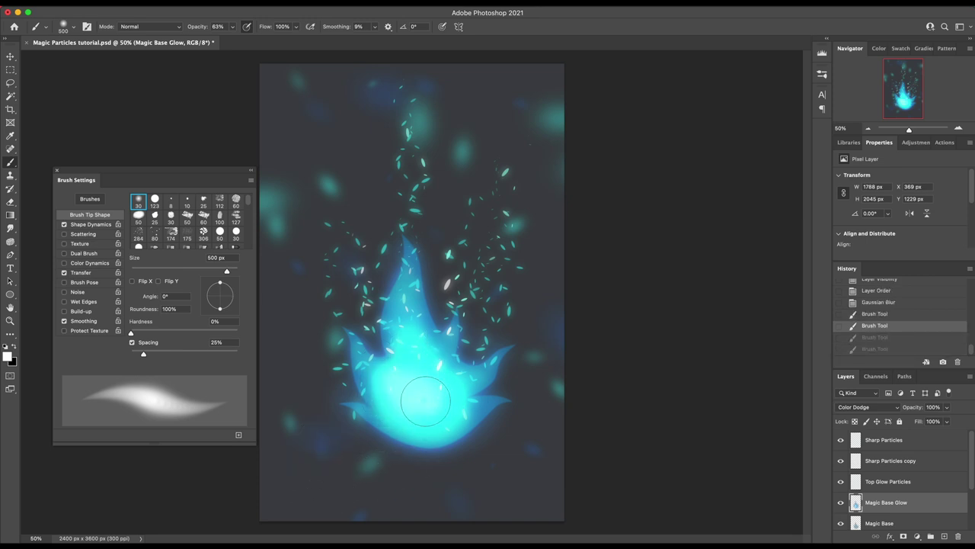
pyautogui.moveTo(392, 391)
pyautogui.mouseDown()
pyautogui.moveTo(446, 402)
pyautogui.moveTo(412, 384)
pyautogui.moveTo(393, 392)
pyautogui.mouseUp()
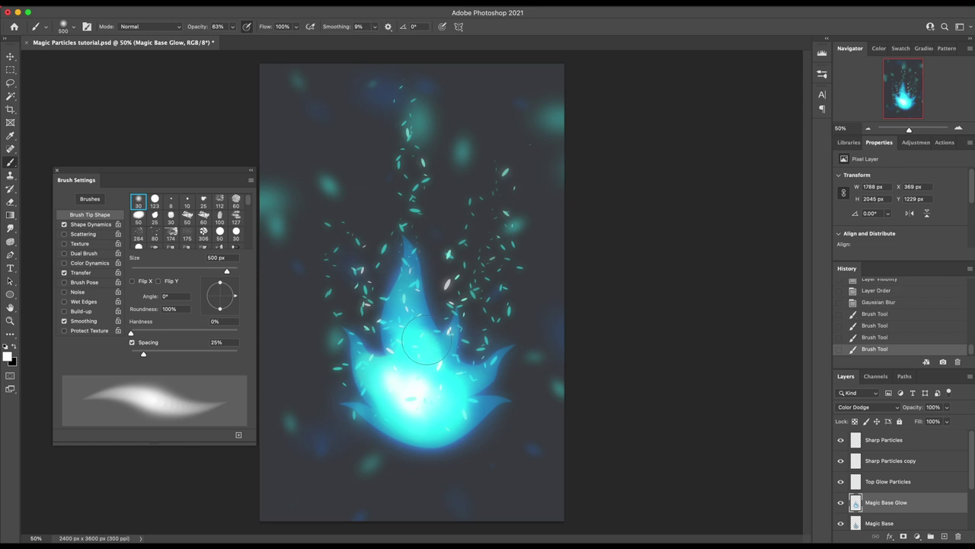
pyautogui.moveTo(427, 343); pyautogui.dragTo(419, 378)
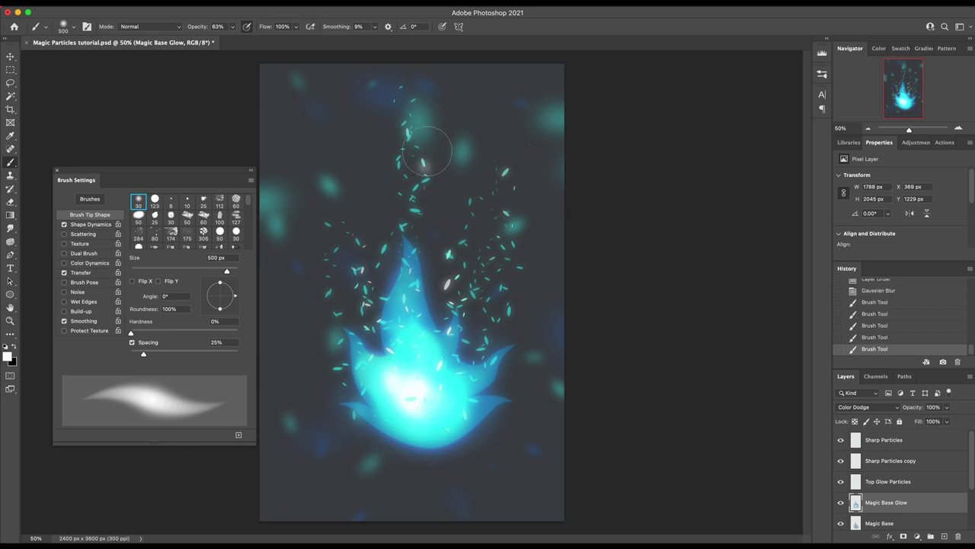
# Add three soft pale glow dots above and beside the flame.
pyautogui.click(360, 166)
pyautogui.click(317, 398)
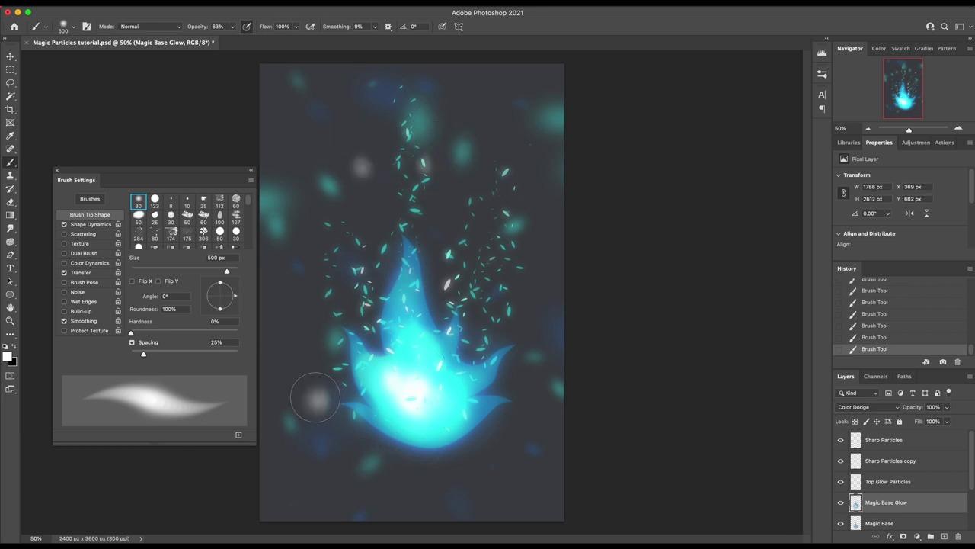
pyautogui.click(499, 277)
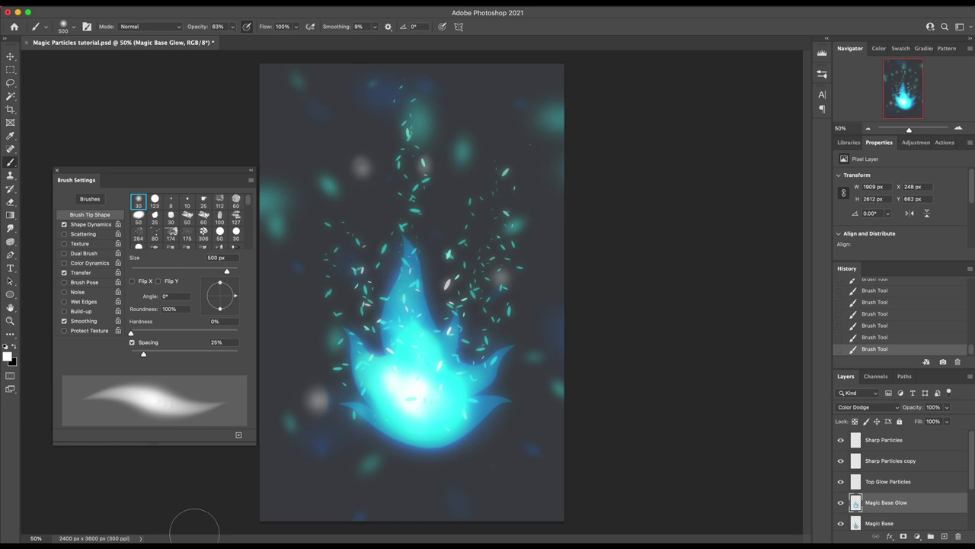